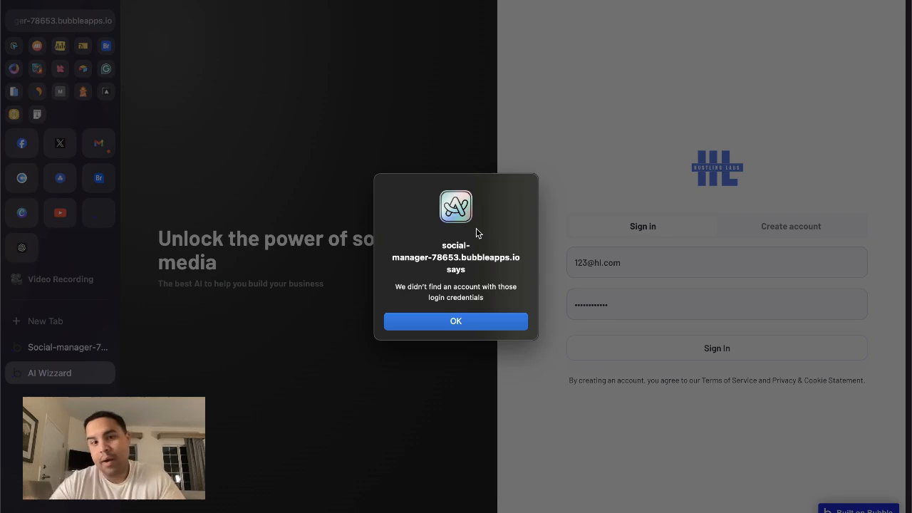
# Dismiss the login error alert, return to the Bubble editor and place a Popup container on the login_signup page.
pyautogui.click(452, 325)
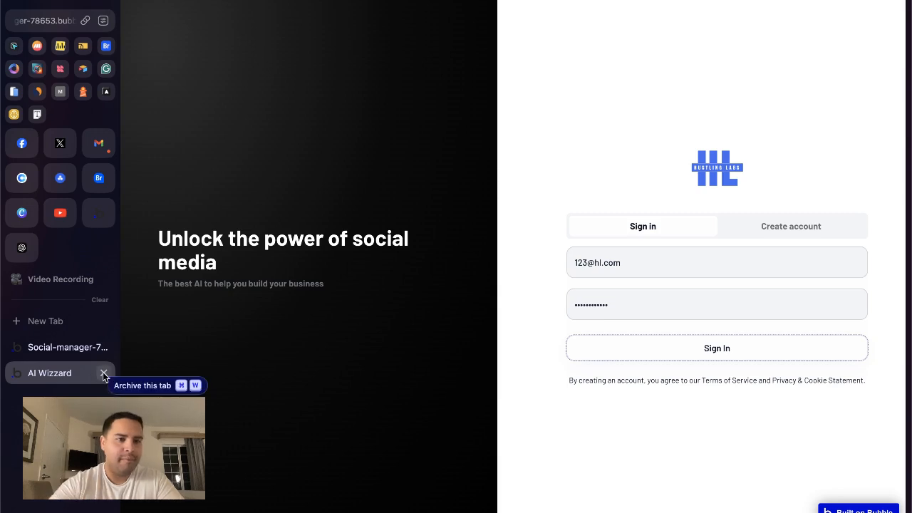
pyautogui.click(32, 349)
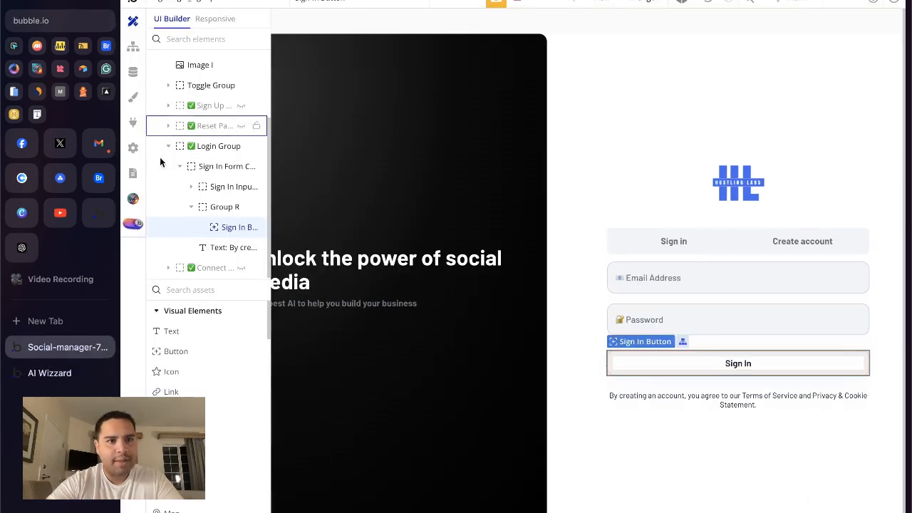
pyautogui.scroll(-5, 203, 328)
pyautogui.scroll(-1, 204, 327)
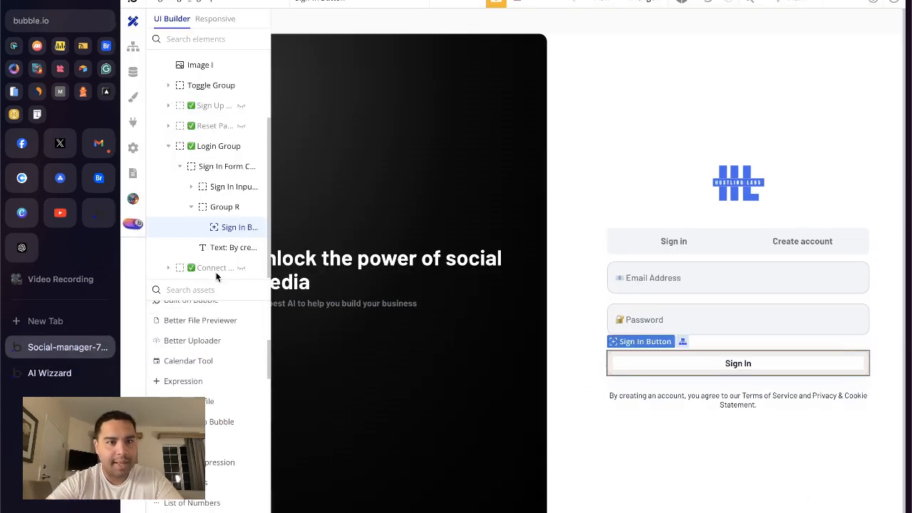
pyautogui.moveTo(217, 278); pyautogui.dragTo(220, 220)
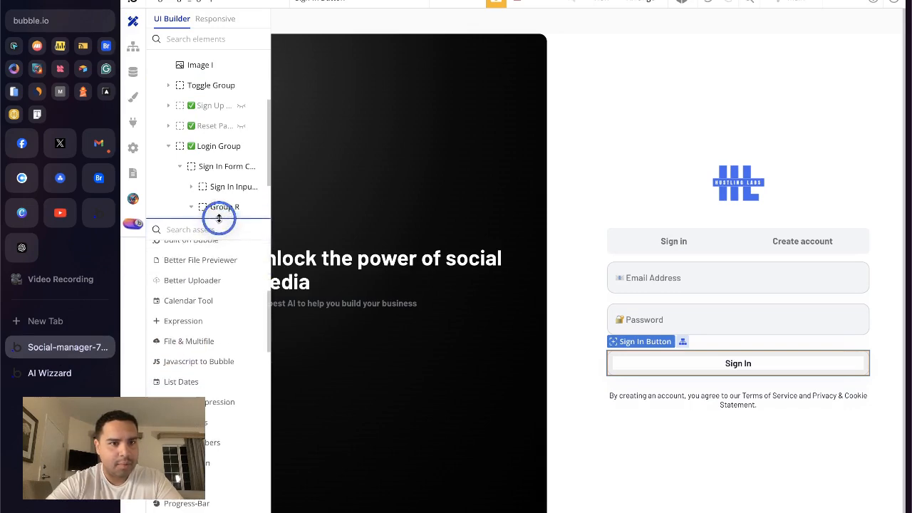
pyautogui.scroll(-3, 204, 323)
pyautogui.scroll(-10, 205, 323)
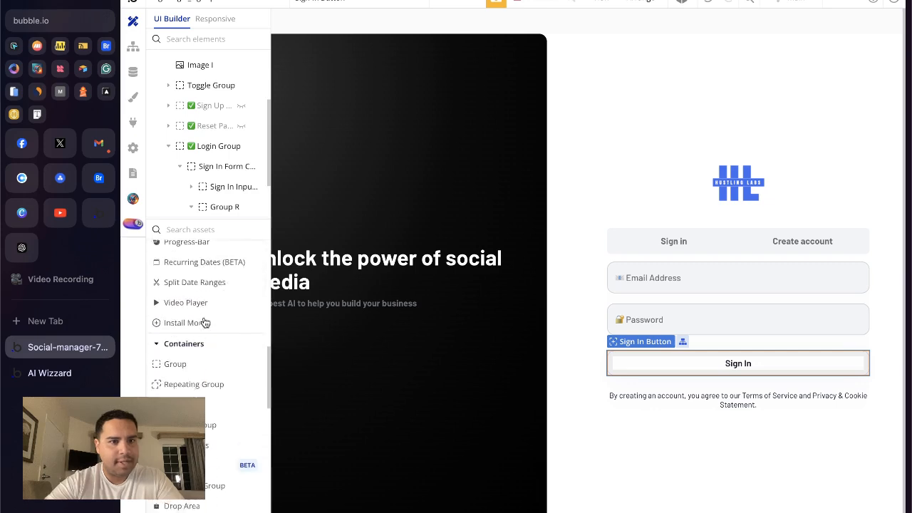
pyautogui.click(194, 303)
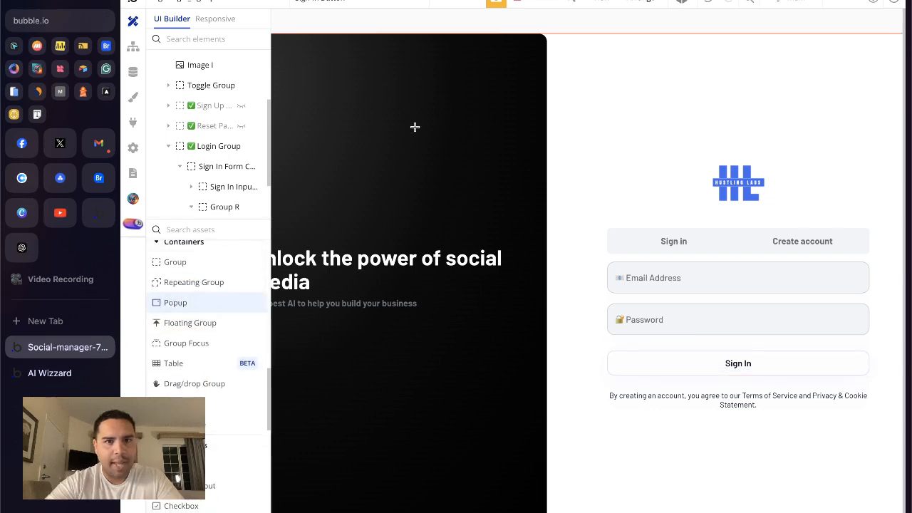
pyautogui.moveTo(416, 127)
pyautogui.mouseDown()
pyautogui.moveTo(549, 321)
pyautogui.moveTo(692, 434)
pyautogui.mouseUp()
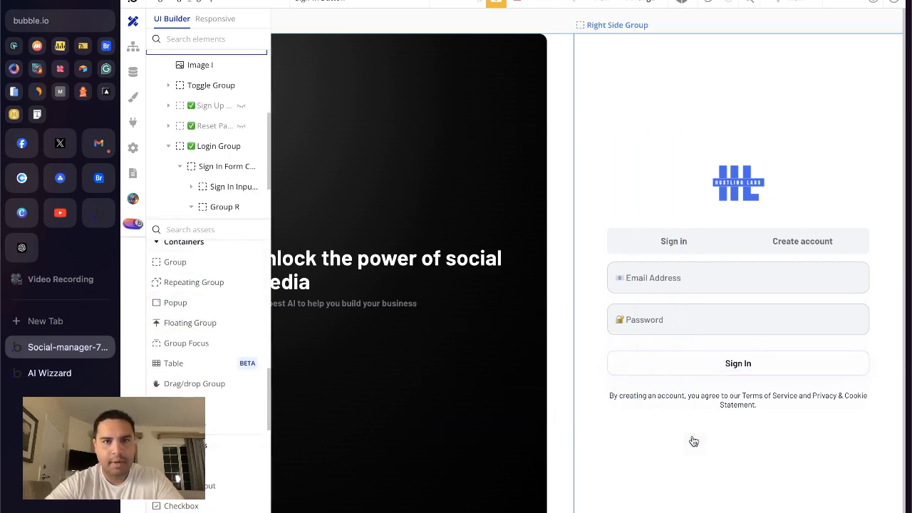
# Rename the new popup as "Error Message Popup".
pyautogui.click(560, 44)
pyautogui.press('BackSpace')
pyautogui.press('BackSpace')
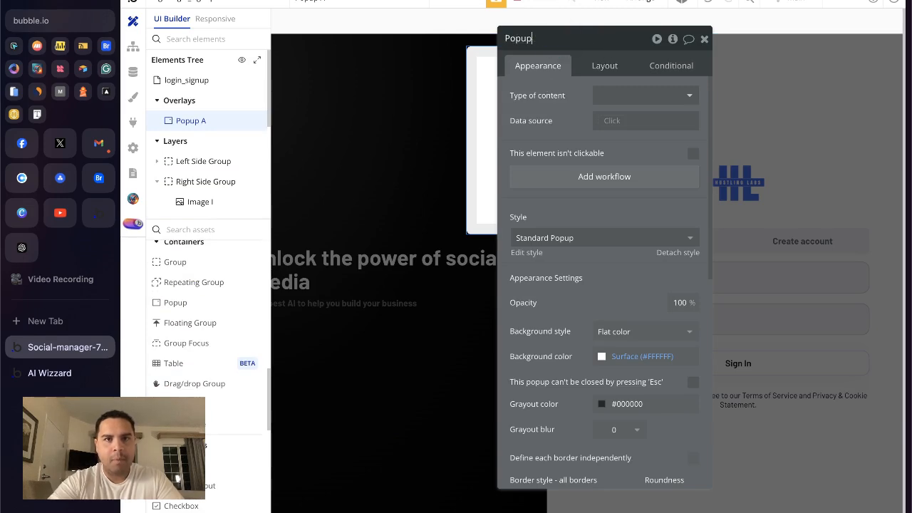
pyautogui.press('Left')
pyautogui.press('Left')
pyautogui.press('Left')
pyautogui.press('Left')
pyautogui.press('Left')
pyautogui.write('Error M')
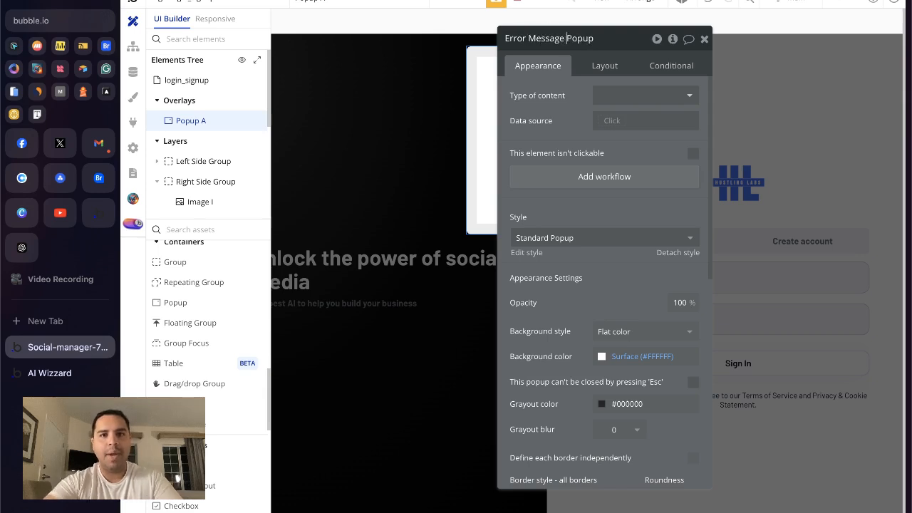
pyautogui.click(576, 121)
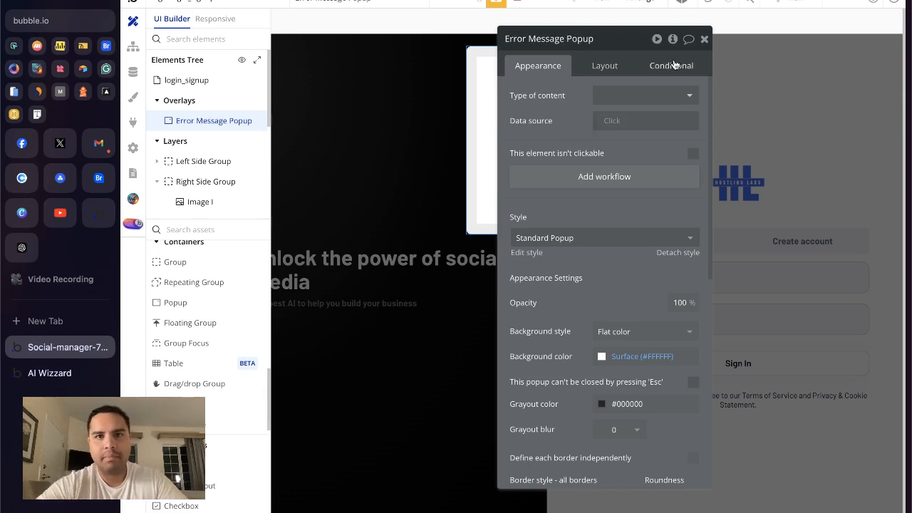
pyautogui.click(704, 40)
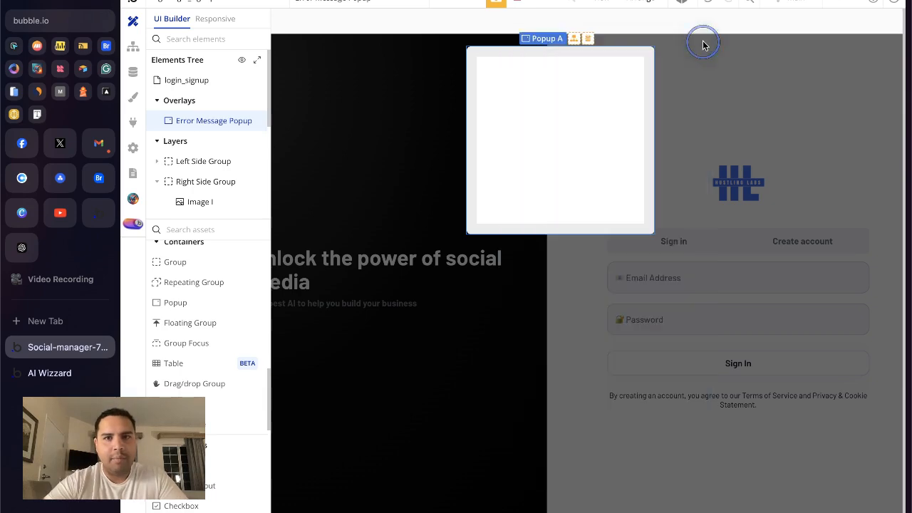
# Set the popup's minimum width to 0 px and maximum width to 480 px, and turn off fitting its width to content.
pyautogui.doubleClick(637, 102)
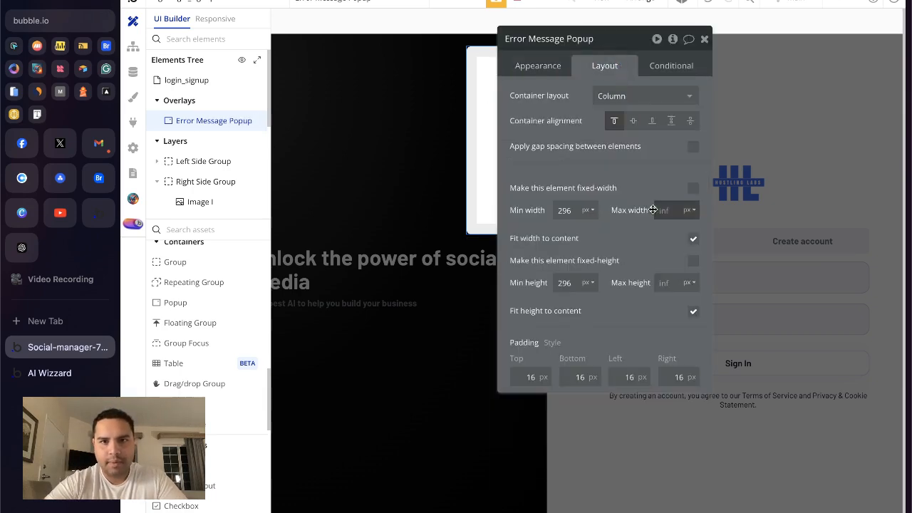
pyautogui.click(570, 210)
pyautogui.click(665, 210)
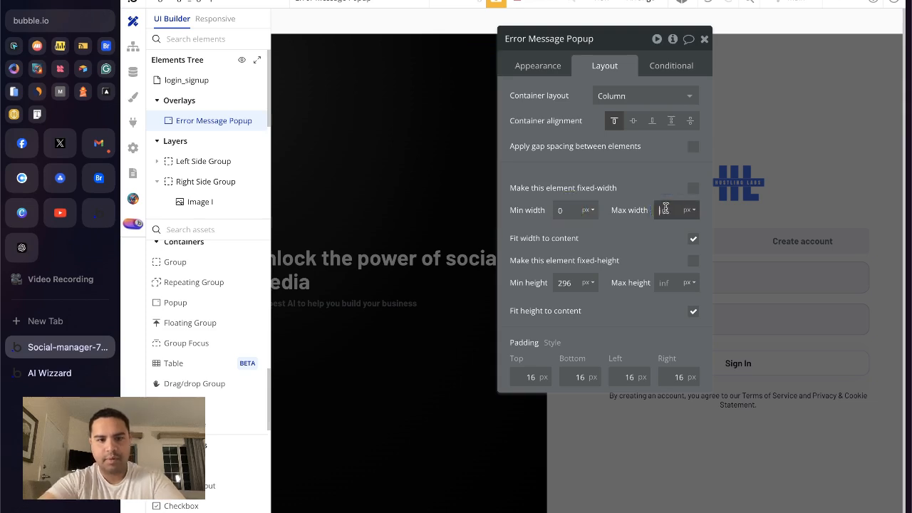
pyautogui.click(692, 240)
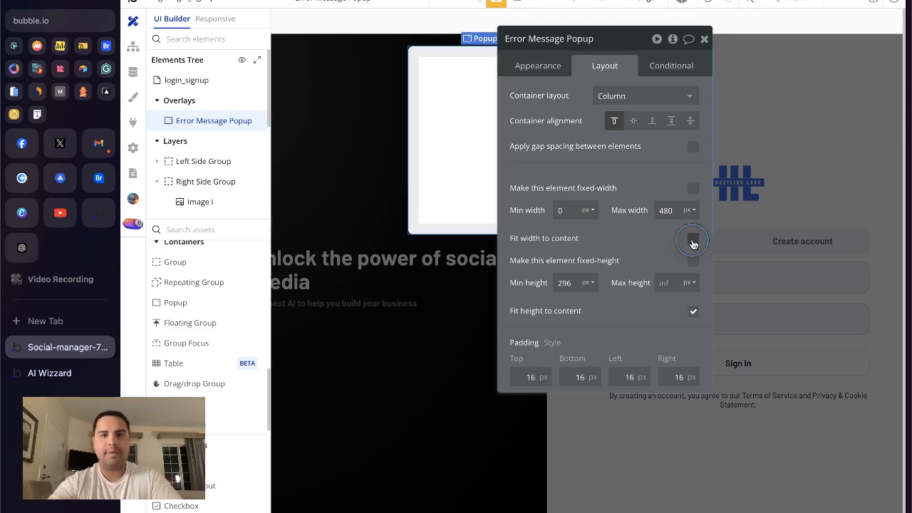
pyautogui.click(704, 40)
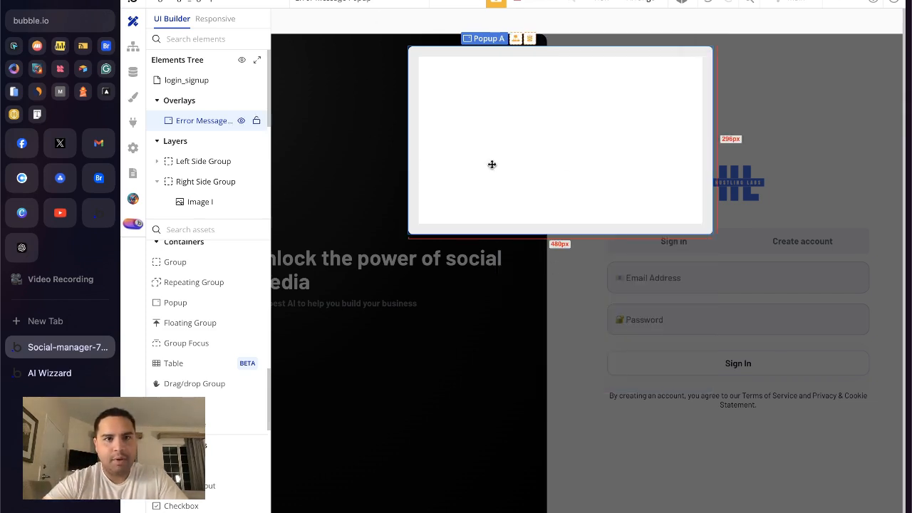
# Add a workflow event for "An unhandled error occurs" on the login_signup page.
pyautogui.scroll(5, 169, 297)
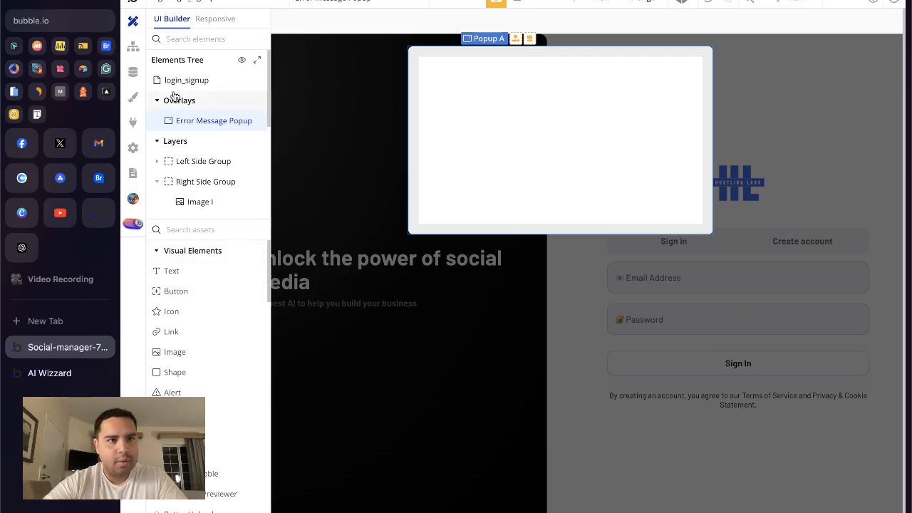
pyautogui.click(134, 48)
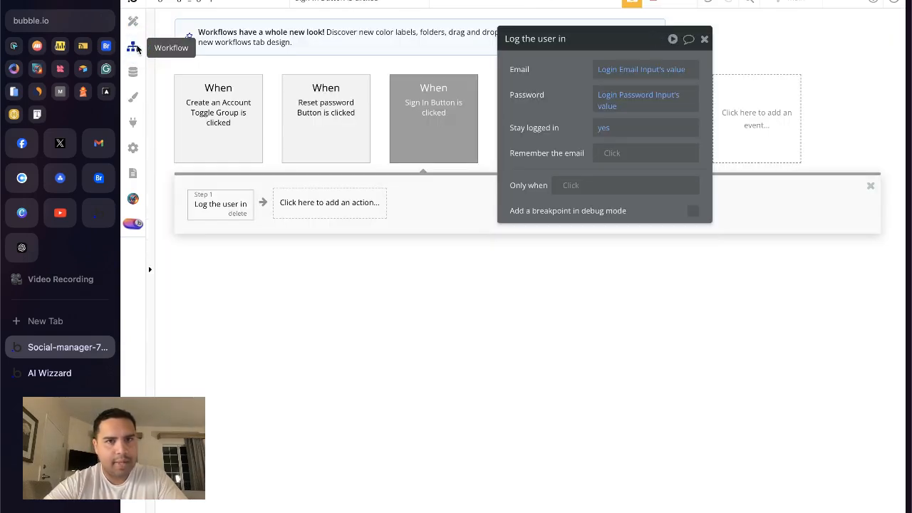
pyautogui.click(704, 39)
pyautogui.click(759, 121)
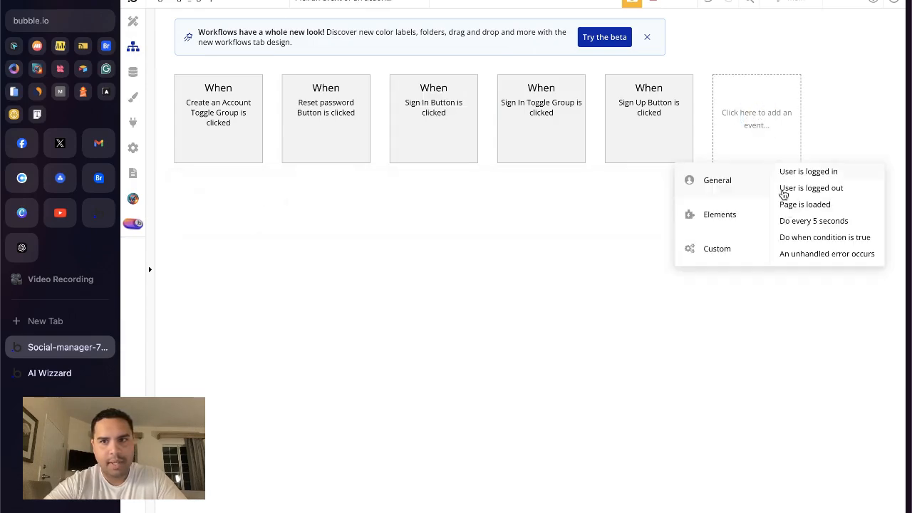
pyautogui.click(813, 255)
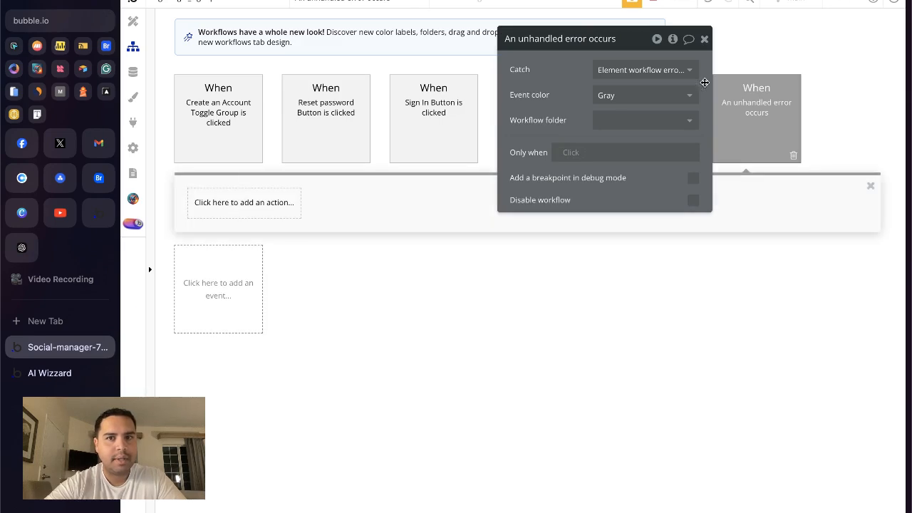
# Add a Show element action for the Error Message Popup to the unhandled error workflow.
pyautogui.click(226, 203)
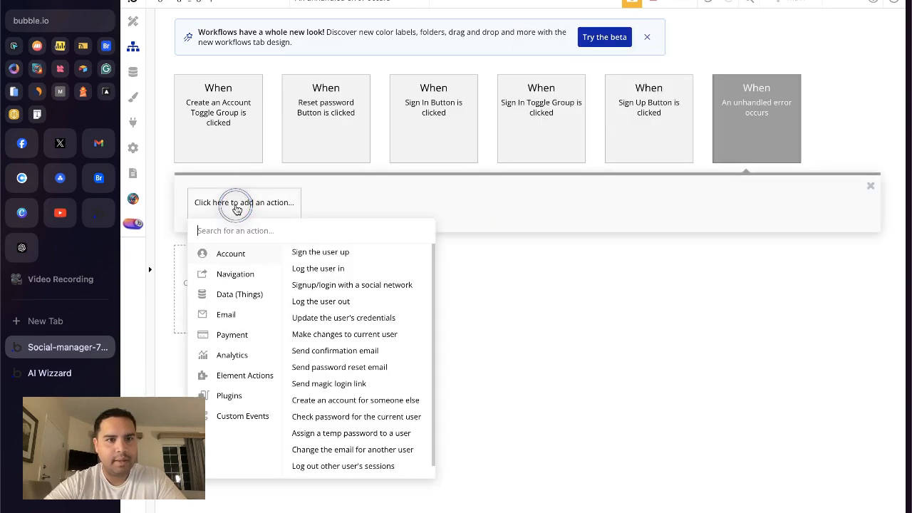
pyautogui.moveTo(263, 377)
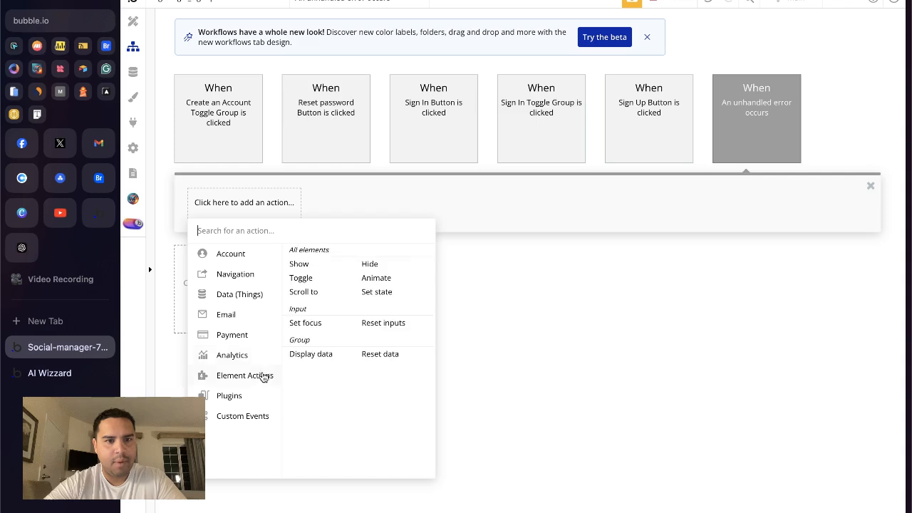
pyautogui.click(300, 264)
pyautogui.click(632, 67)
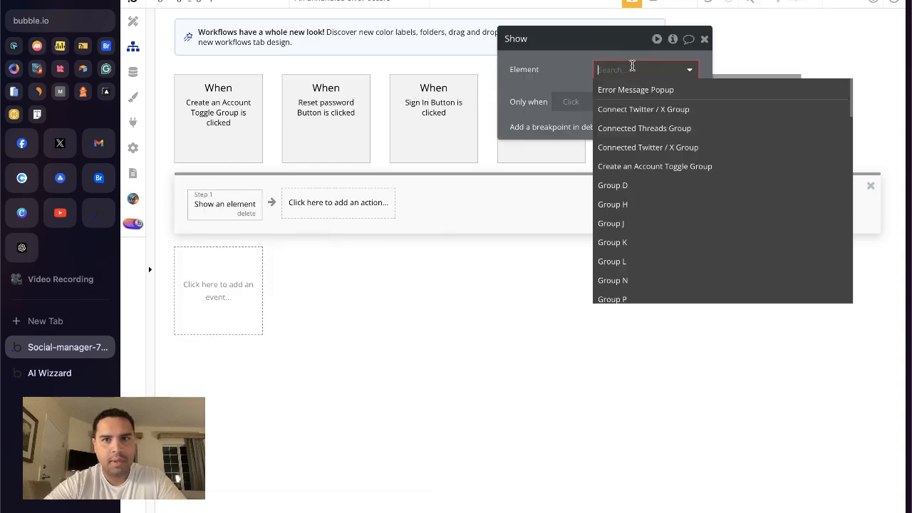
pyautogui.click(636, 89)
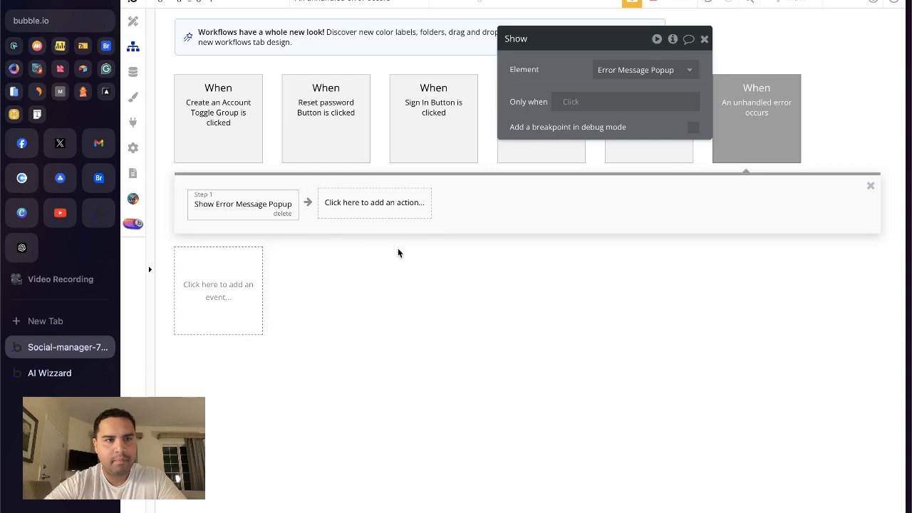
# Copy the logo image above the sign-in form into the Error Message Popup.
pyautogui.click(132, 21)
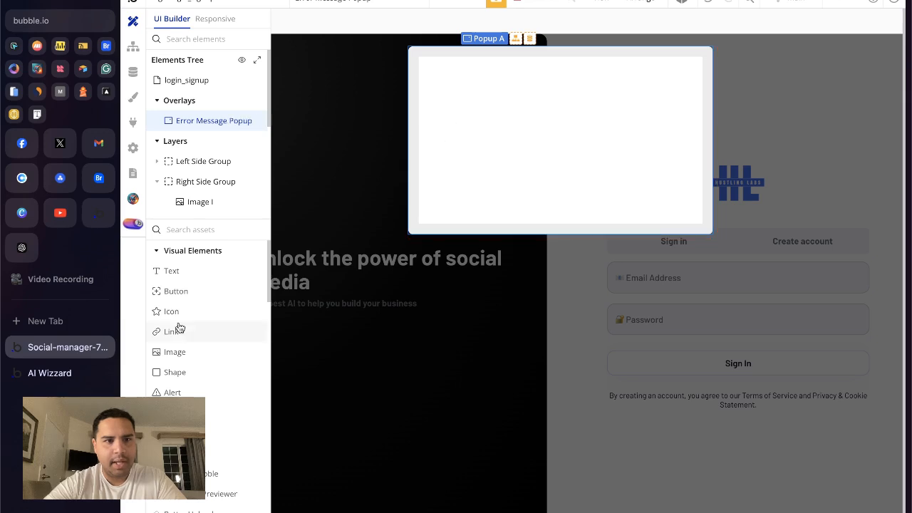
pyautogui.click(640, 316)
pyautogui.click(749, 178)
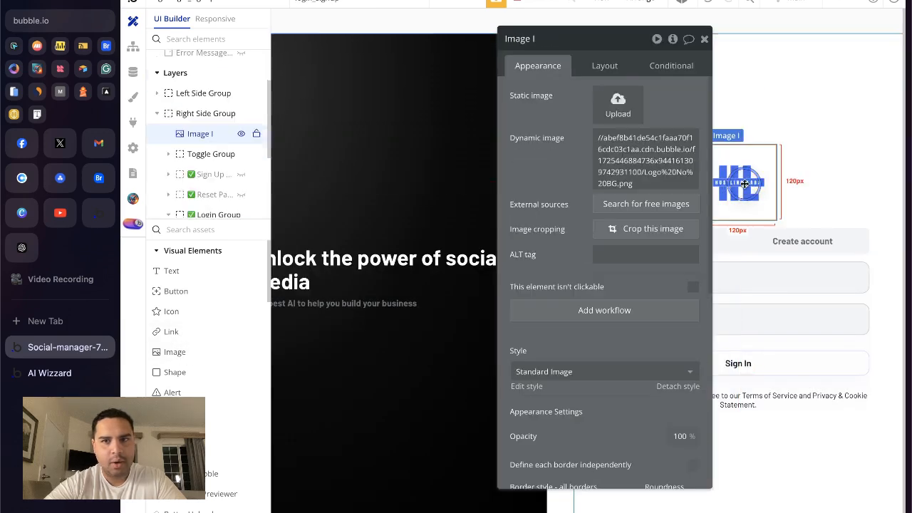
pyautogui.scroll(3, 207, 107)
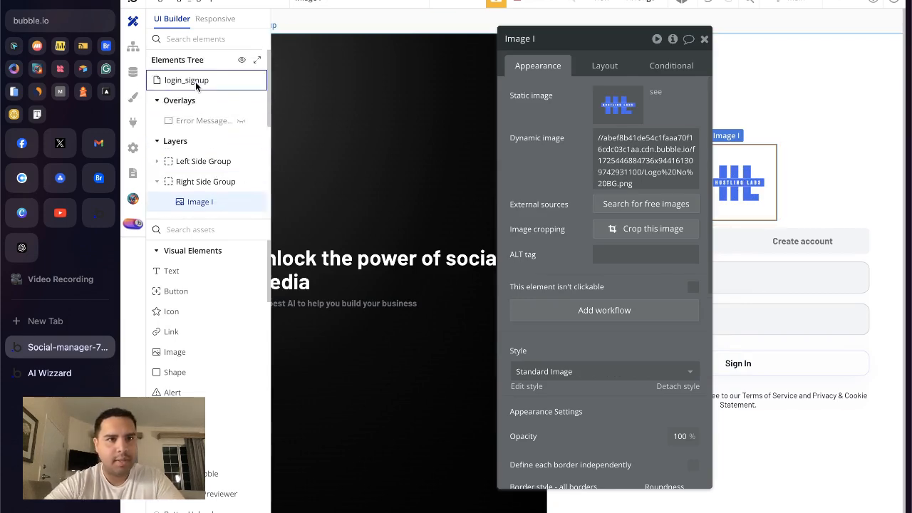
pyautogui.click(241, 121)
pyautogui.click(469, 146)
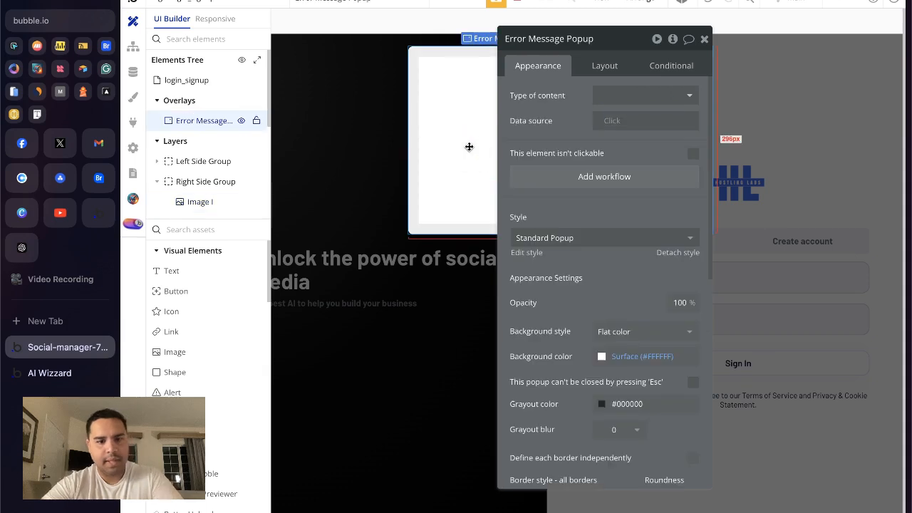
pyautogui.press('super+v')
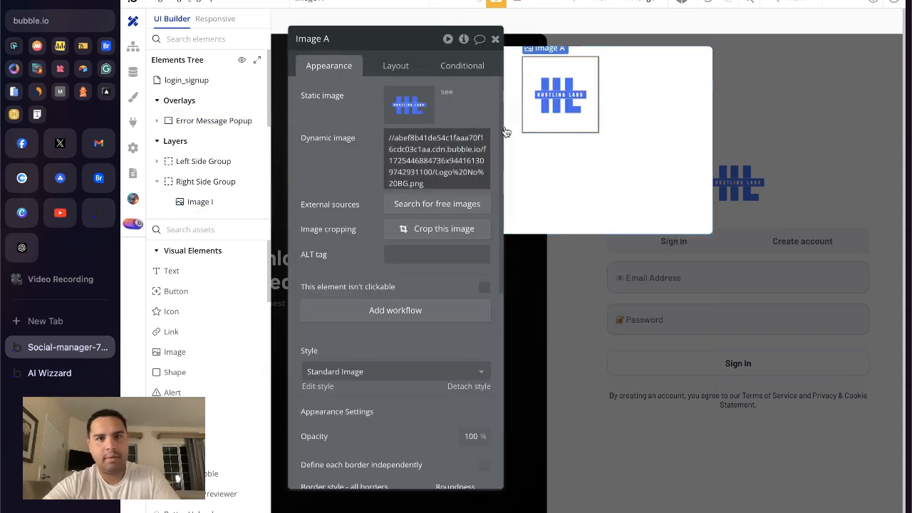
pyautogui.click(494, 42)
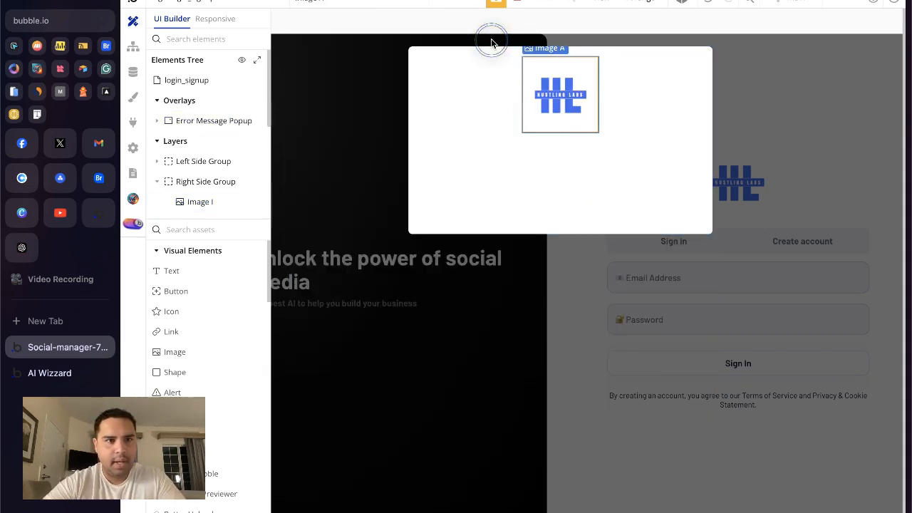
# Add a text element below the popup's logo and open its content for inserting dynamic data.
pyautogui.click(208, 271)
pyautogui.click(473, 159)
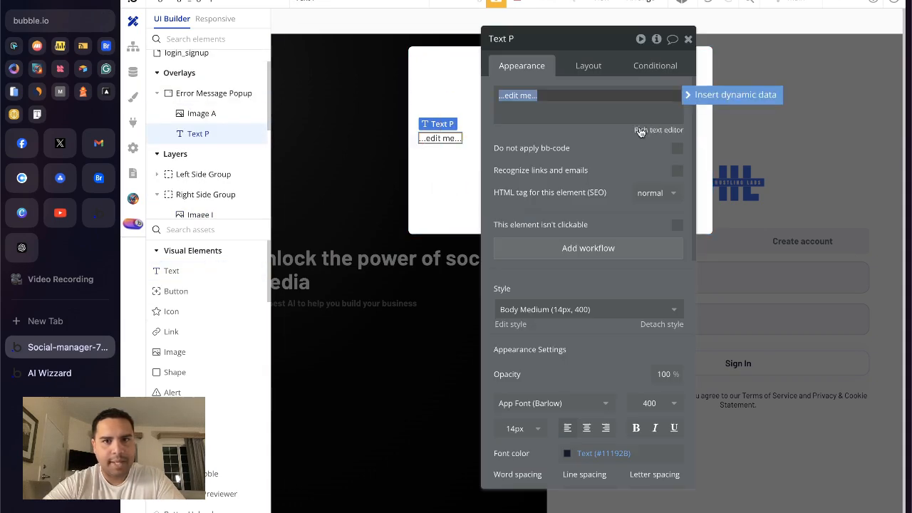
pyautogui.click(722, 94)
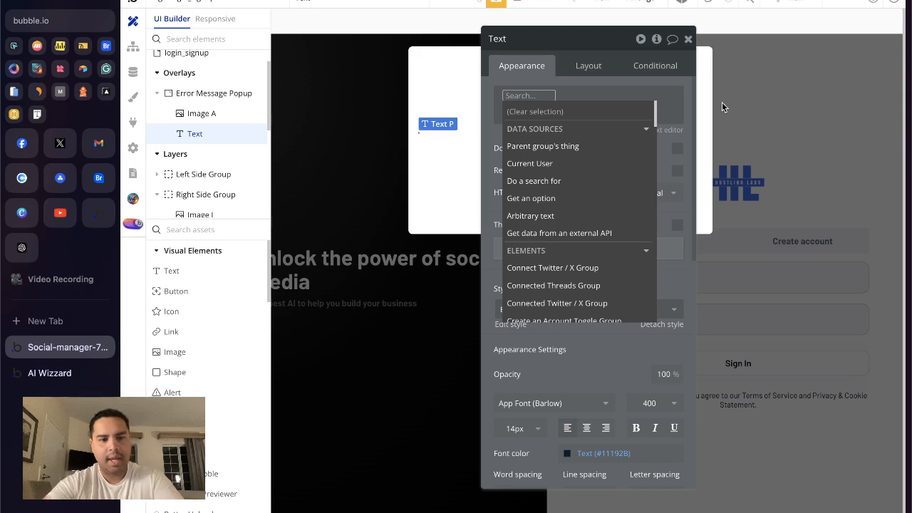
pyautogui.write('erro')
pyautogui.press('BackSpace')
pyautogui.press('BackSpace')
pyautogui.press('BackSpace')
pyautogui.press('BackSpace')
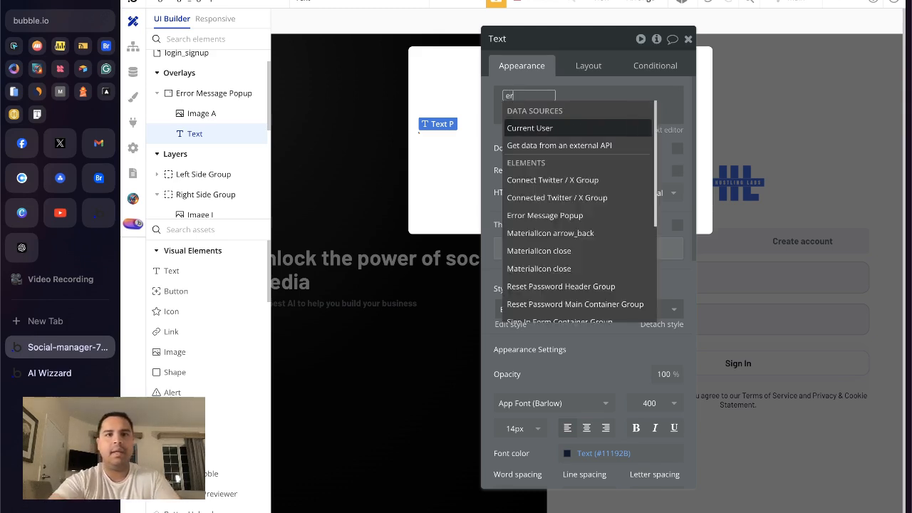
pyautogui.click(687, 280)
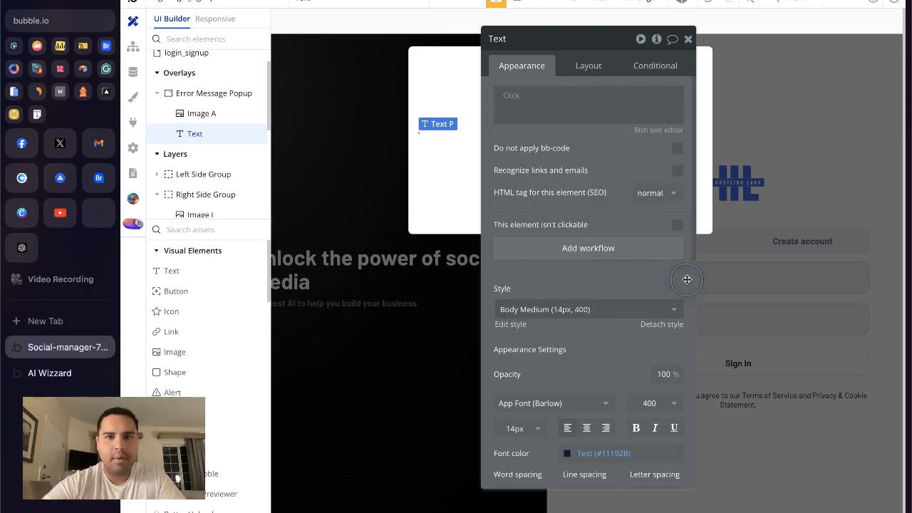
# Create a custom state named "Error Message" of type text on the Error Message Popup.
pyautogui.click(431, 177)
pyautogui.click(655, 41)
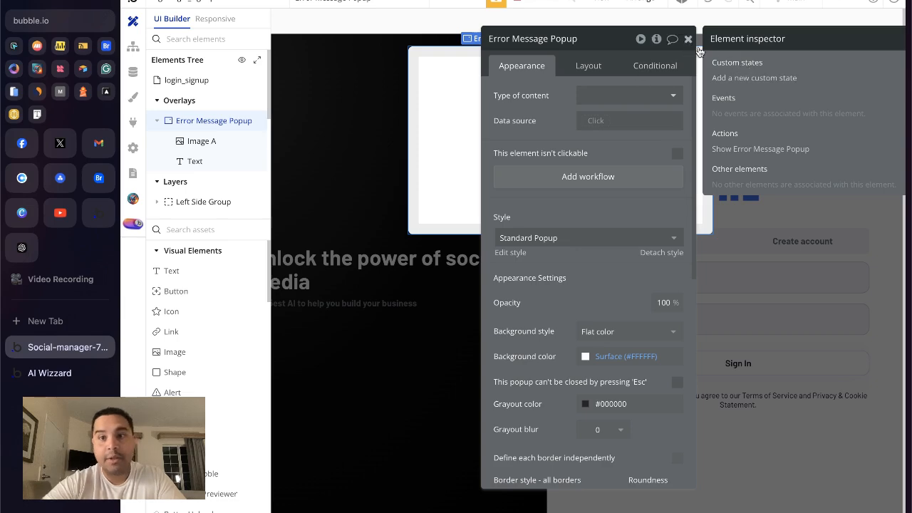
pyautogui.click(750, 79)
pyautogui.click(443, 102)
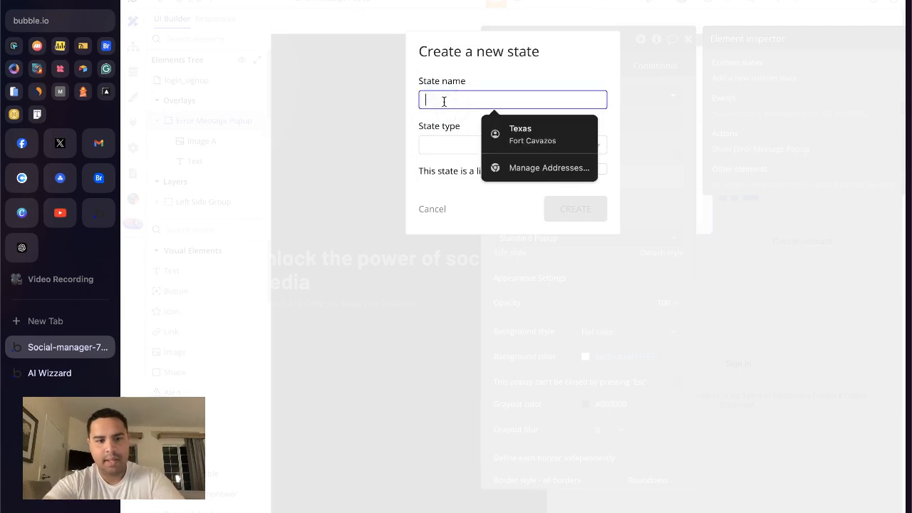
pyautogui.write('Error Message')
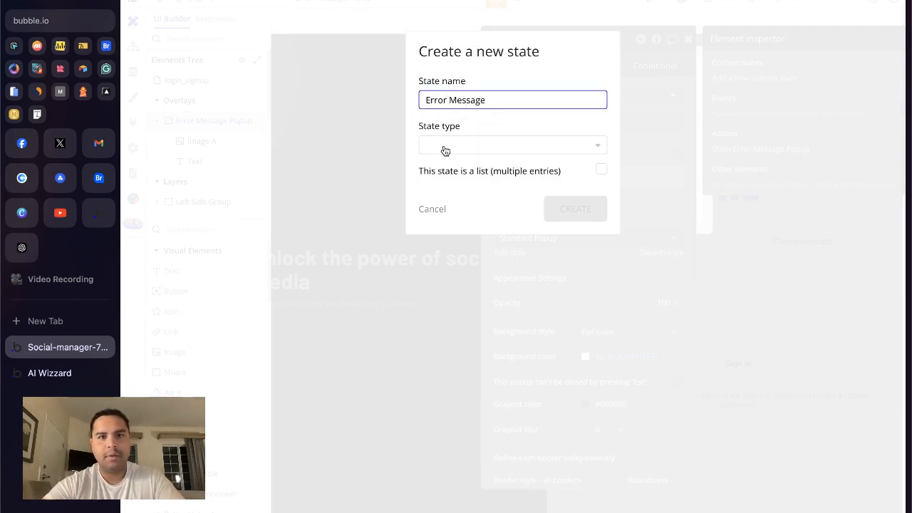
pyautogui.click(445, 147)
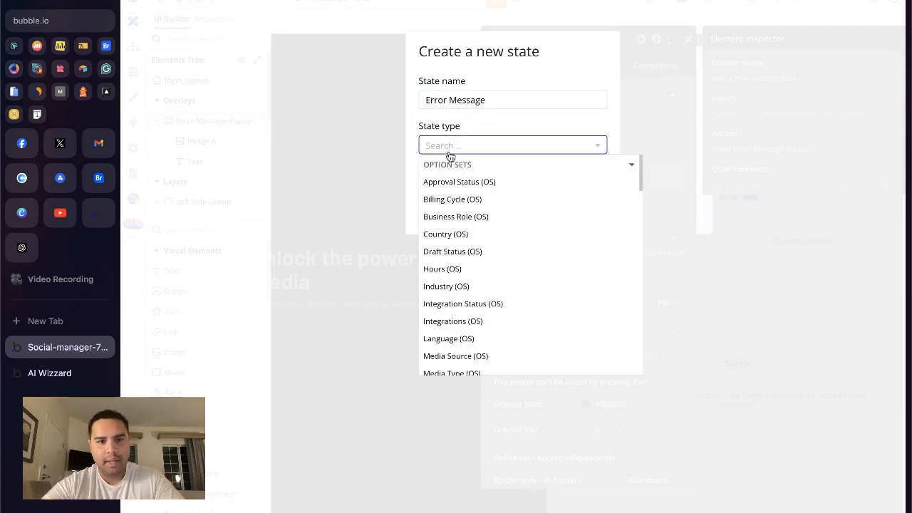
pyautogui.write('tex')
pyautogui.click(447, 181)
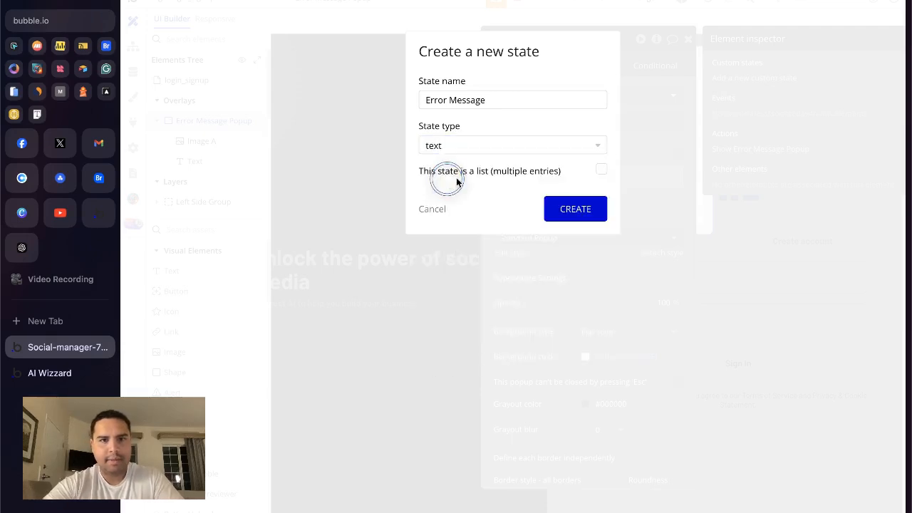
pyautogui.click(573, 209)
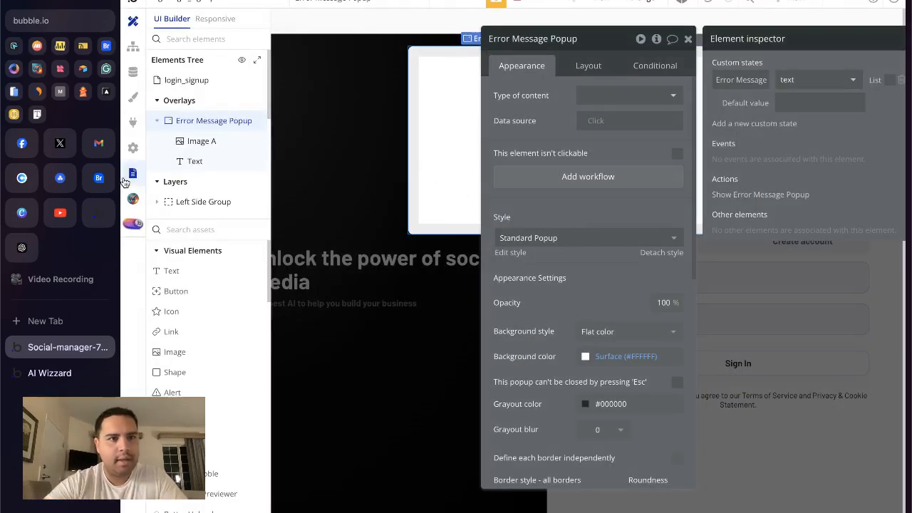
# Add a Set state action to the unhandled error workflow, targeting the Error Message Popup's Error Message state.
pyautogui.click(131, 49)
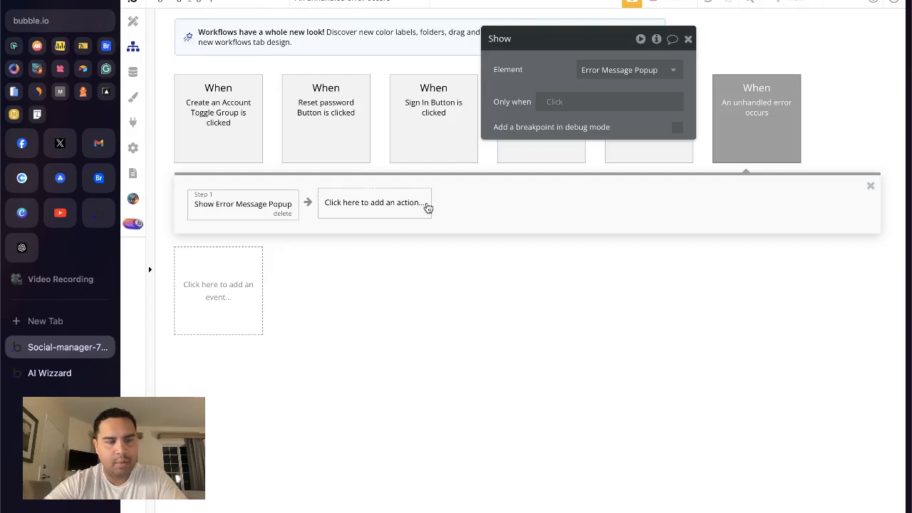
pyautogui.click(372, 207)
pyautogui.moveTo(377, 411)
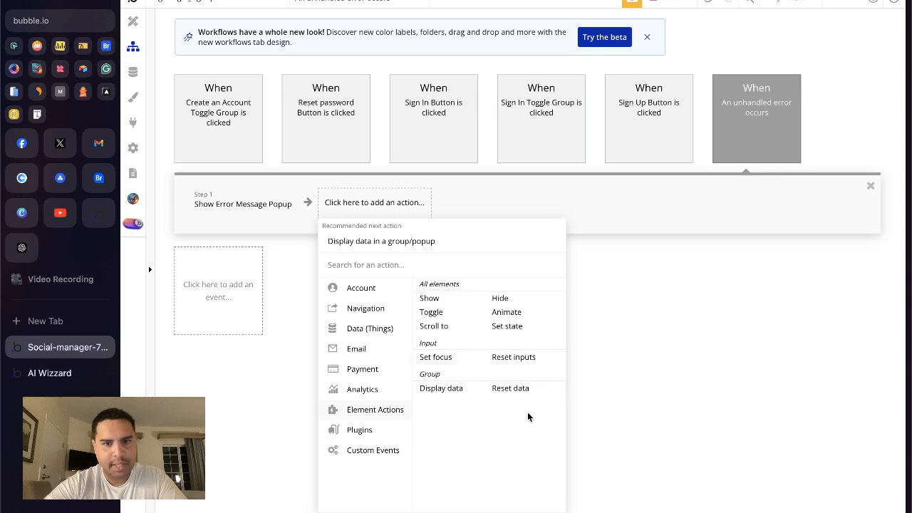
pyautogui.click(509, 325)
pyautogui.click(631, 69)
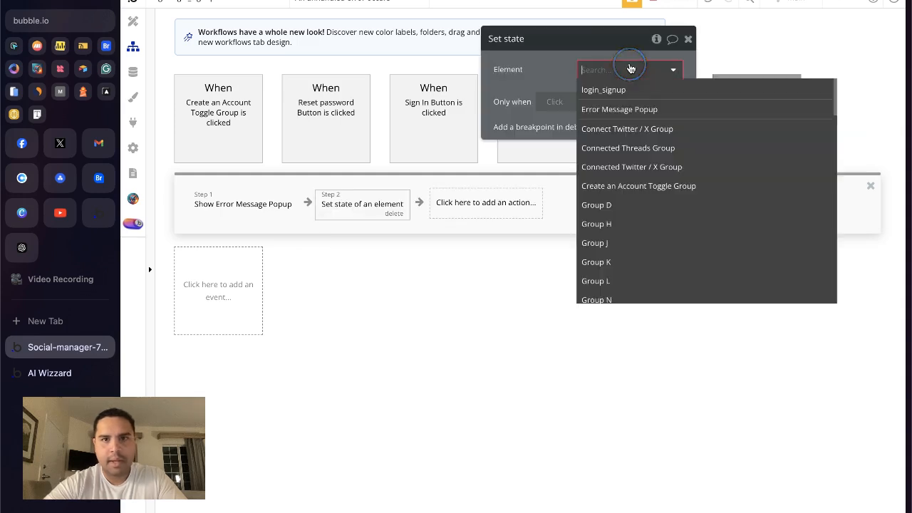
pyautogui.click(634, 109)
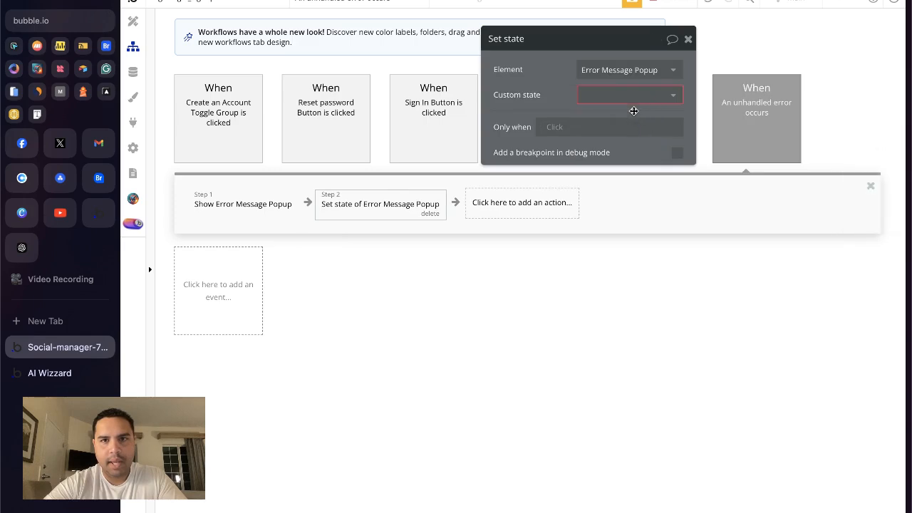
pyautogui.click(624, 93)
pyautogui.click(620, 115)
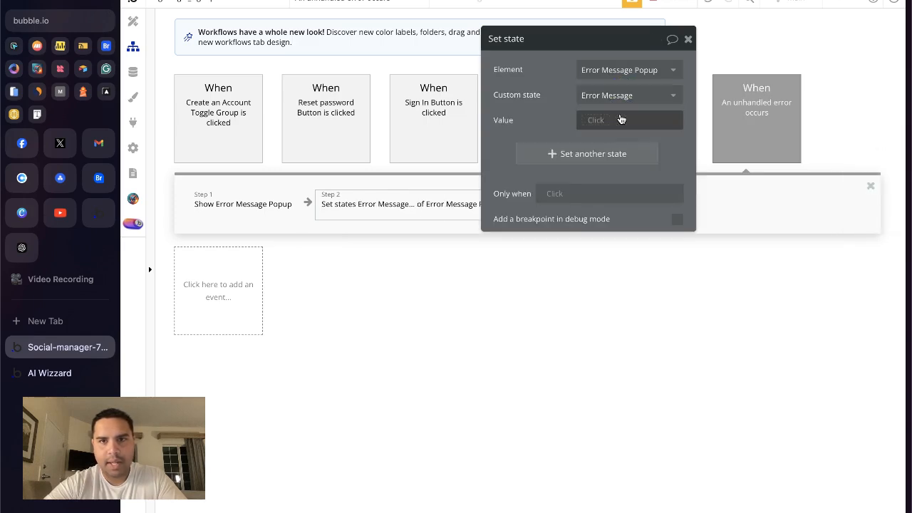
# Set the Set state action's value to Current Workflow Error's message.
pyautogui.click(598, 121)
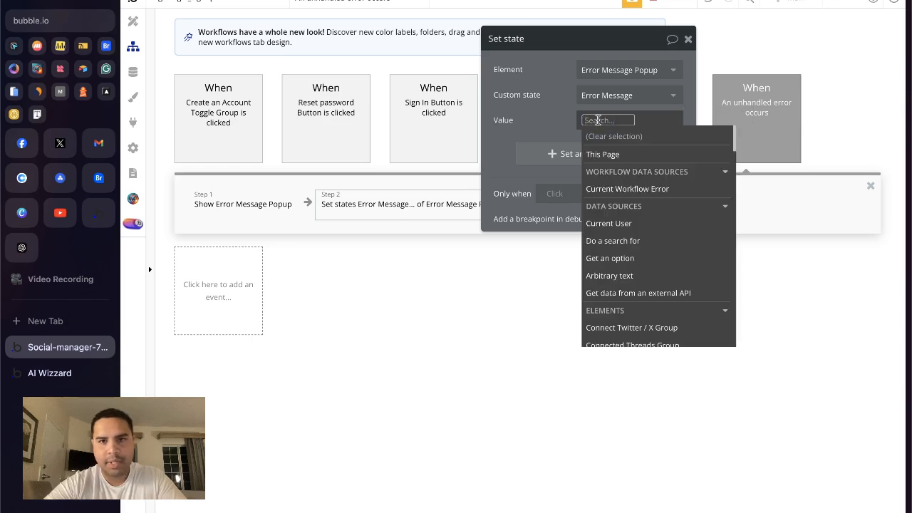
pyautogui.click(630, 189)
pyautogui.click(630, 183)
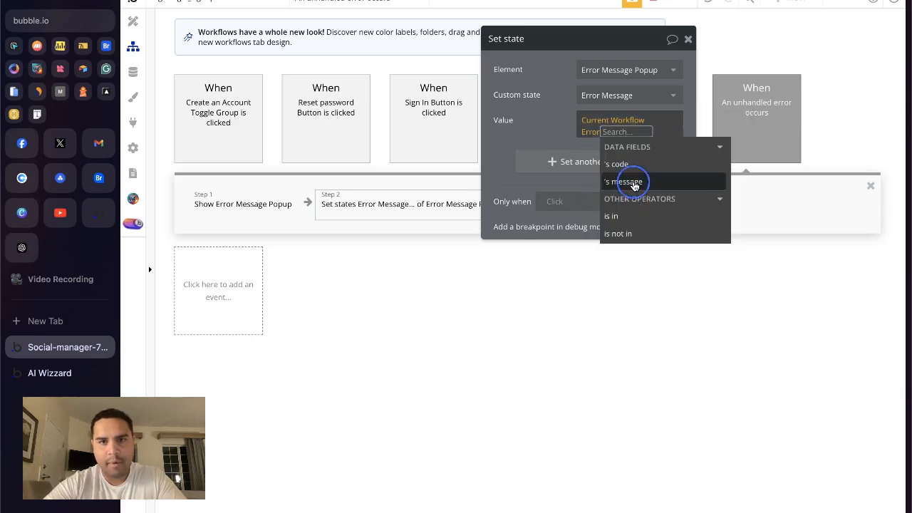
pyautogui.click(550, 121)
# In the page design, set the popup text's content to the dynamic expression Error Message Popup's Error Message.
pyautogui.click(133, 21)
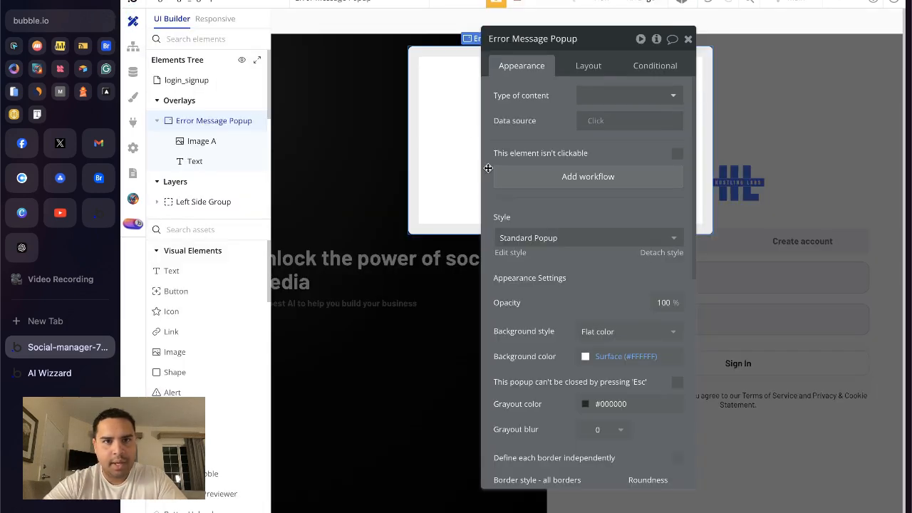
pyautogui.moveTo(541, 101); pyautogui.dragTo(167, 112)
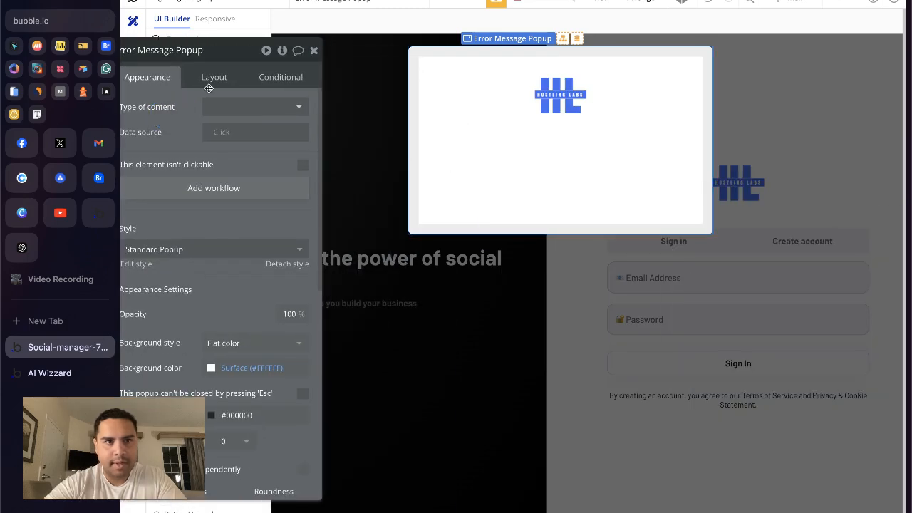
pyautogui.moveTo(183, 90); pyautogui.dragTo(599, 105)
pyautogui.click(176, 161)
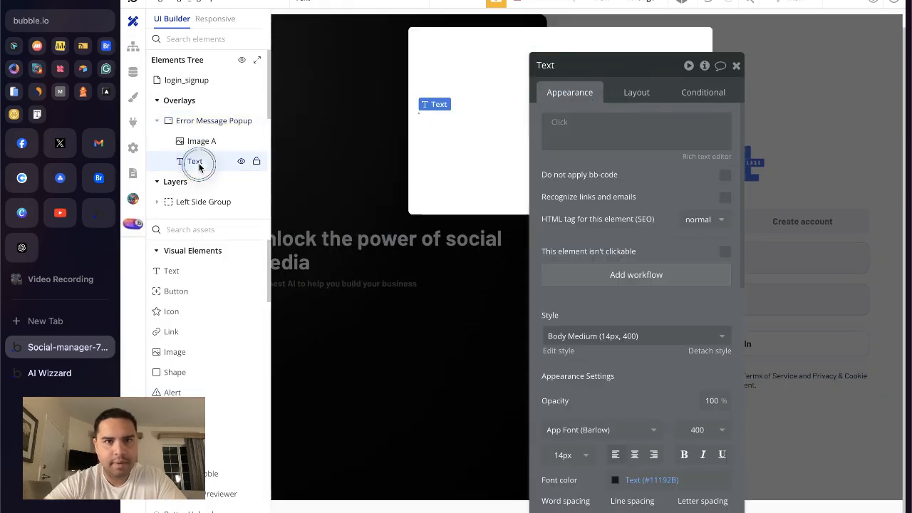
pyautogui.click(561, 121)
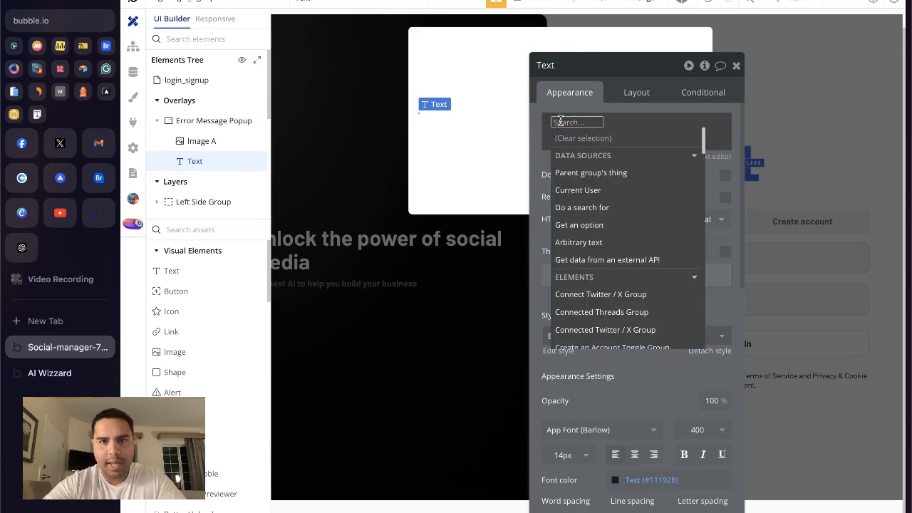
pyautogui.write('erro')
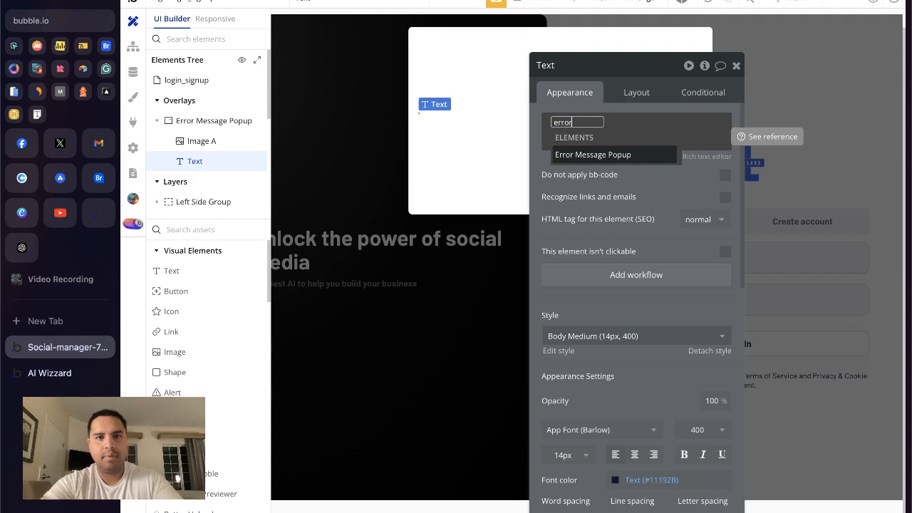
pyautogui.write('r')
pyautogui.click(584, 155)
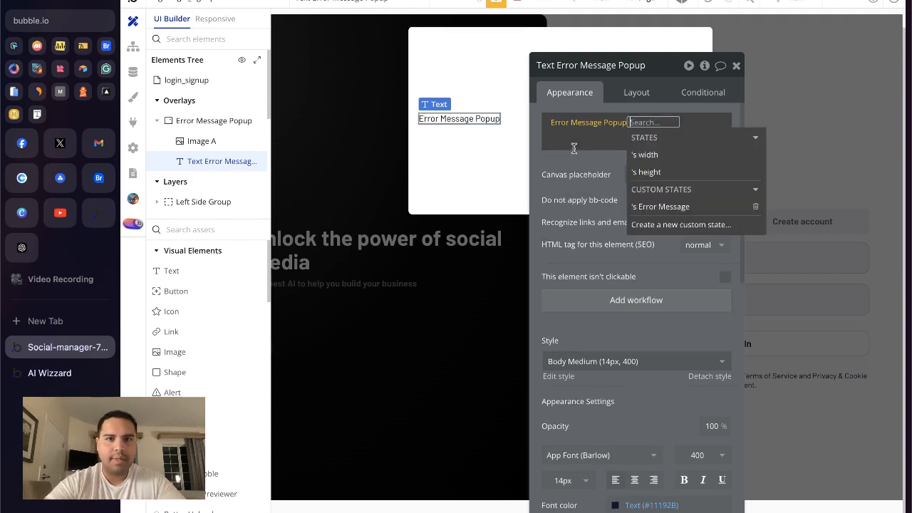
pyautogui.click(670, 204)
pyautogui.click(545, 165)
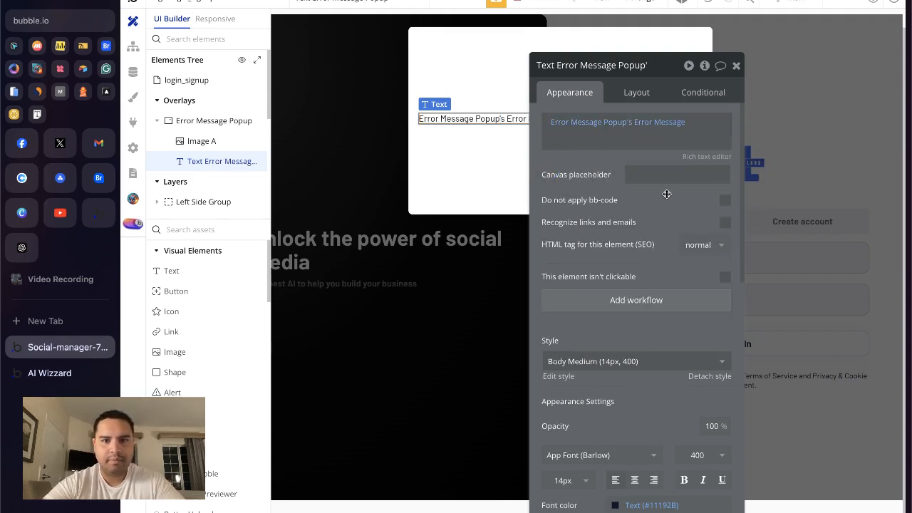
# Center-align the popup's error text horizontally and turn off fitting its width to content.
pyautogui.scroll(-3, 644, 447)
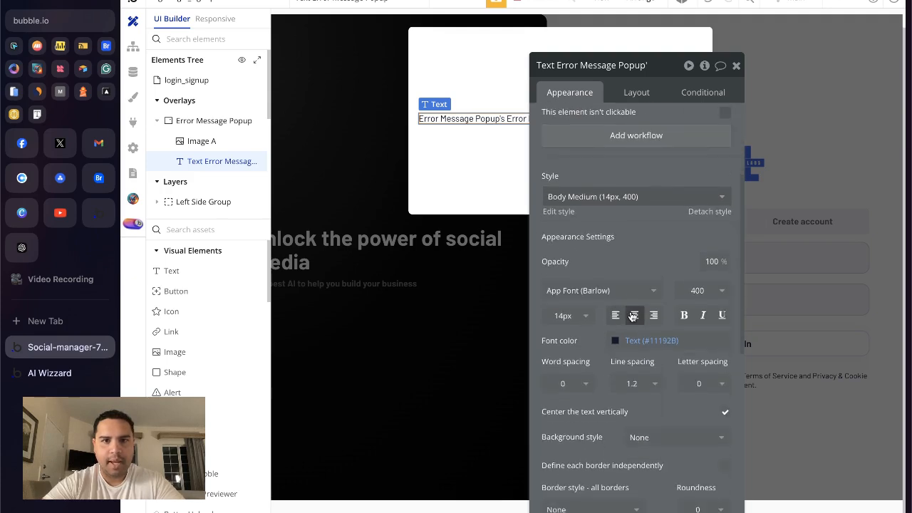
pyautogui.click(633, 316)
pyautogui.click(638, 93)
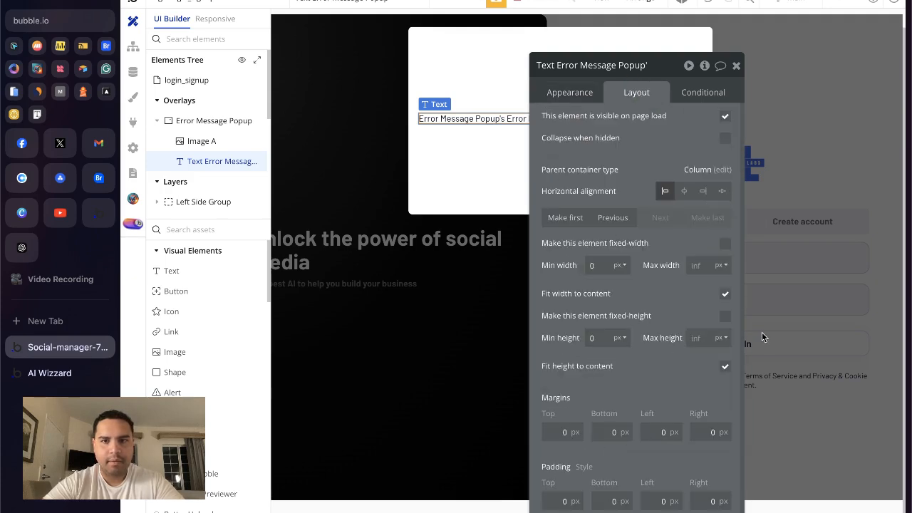
pyautogui.click(726, 294)
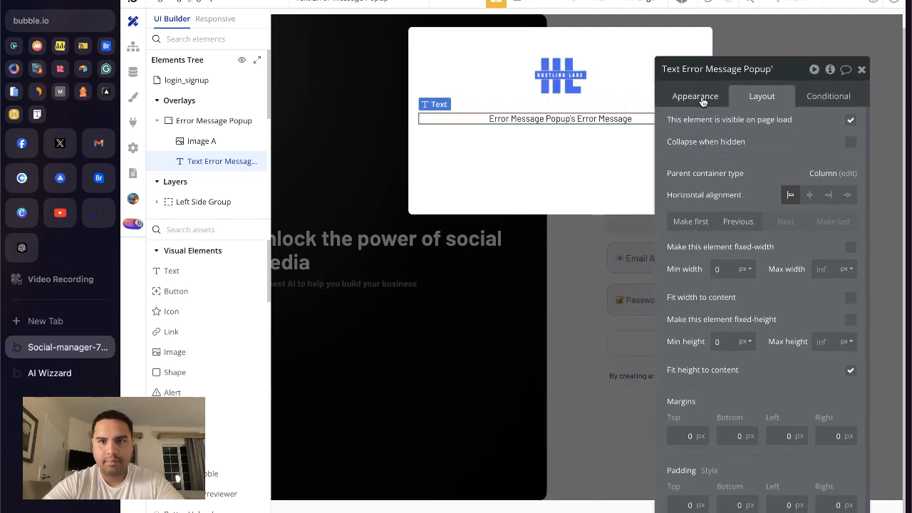
# Make the popup's error text bold and italic with a font size of 16 px.
pyautogui.click(702, 98)
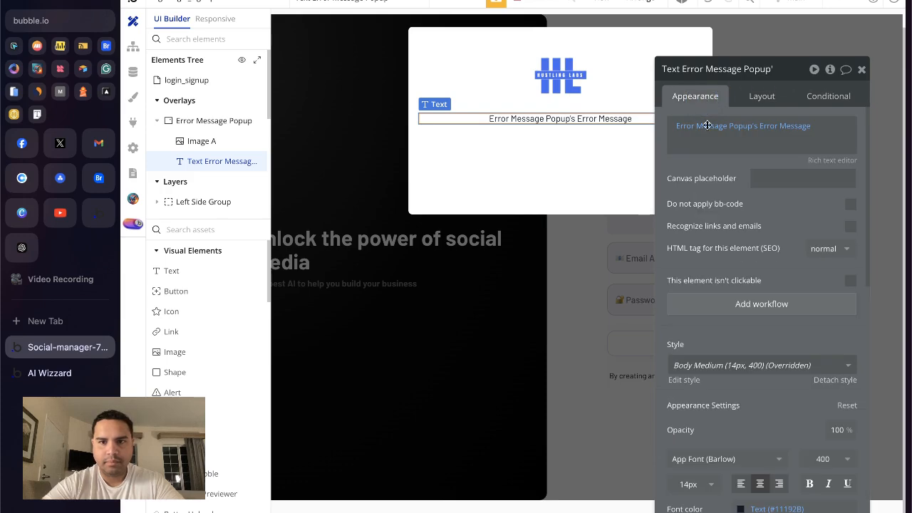
pyautogui.scroll(-4, 761, 398)
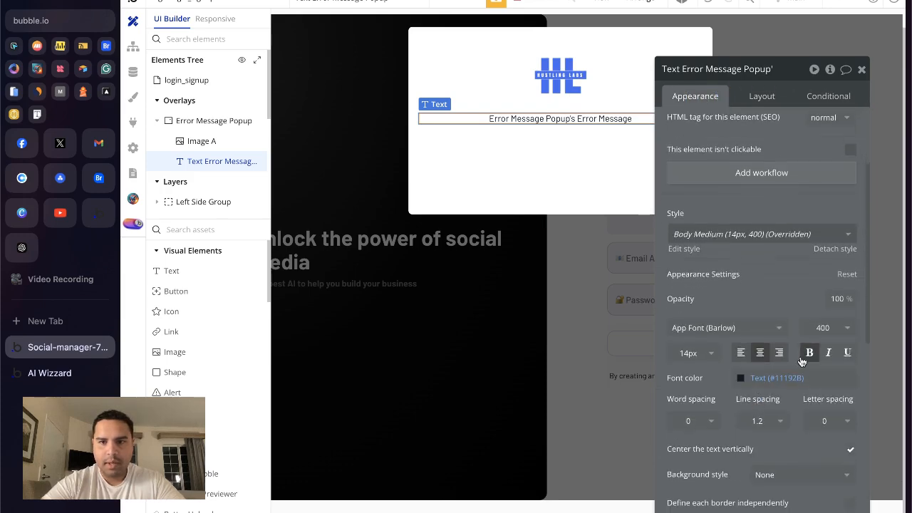
pyautogui.click(808, 354)
pyautogui.click(829, 352)
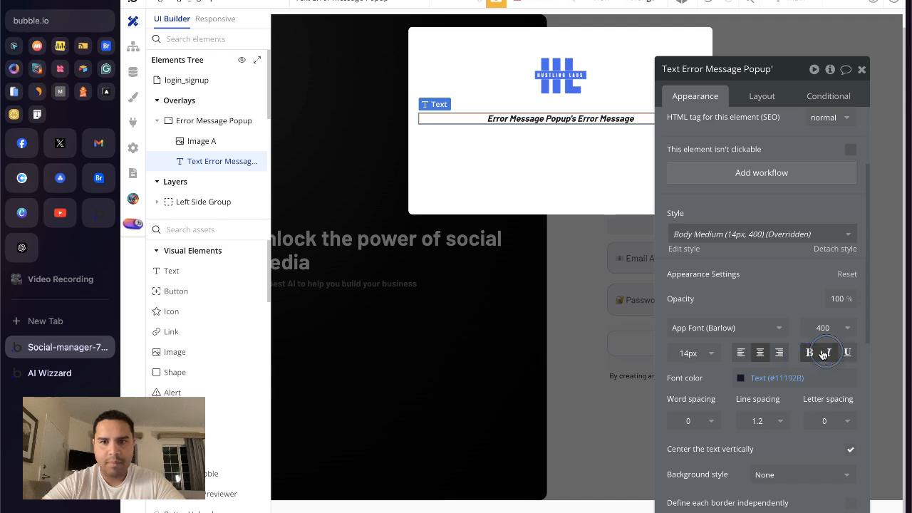
pyautogui.click(674, 350)
pyautogui.write('16')
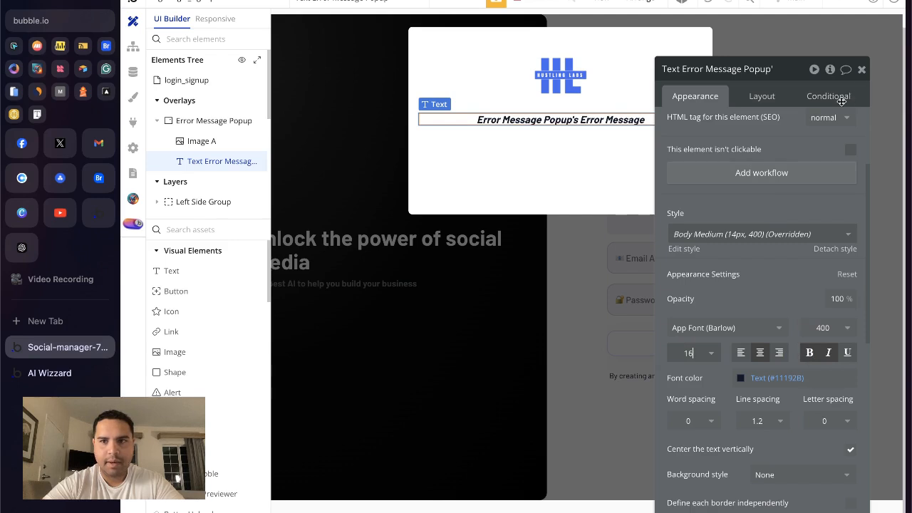
# Apply the Bold Large (16px, 700) style to the popup's error text, with center alignment and italics.
pyautogui.click(749, 234)
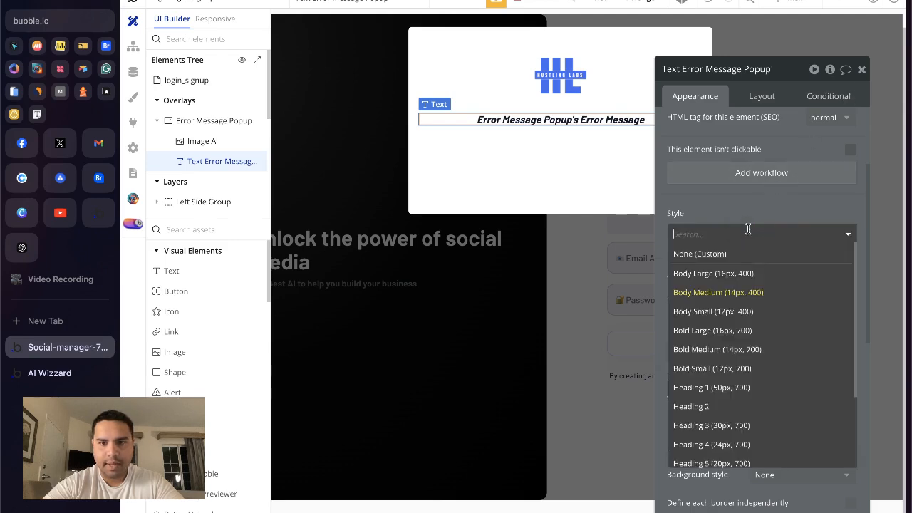
pyautogui.click(732, 329)
pyautogui.click(759, 358)
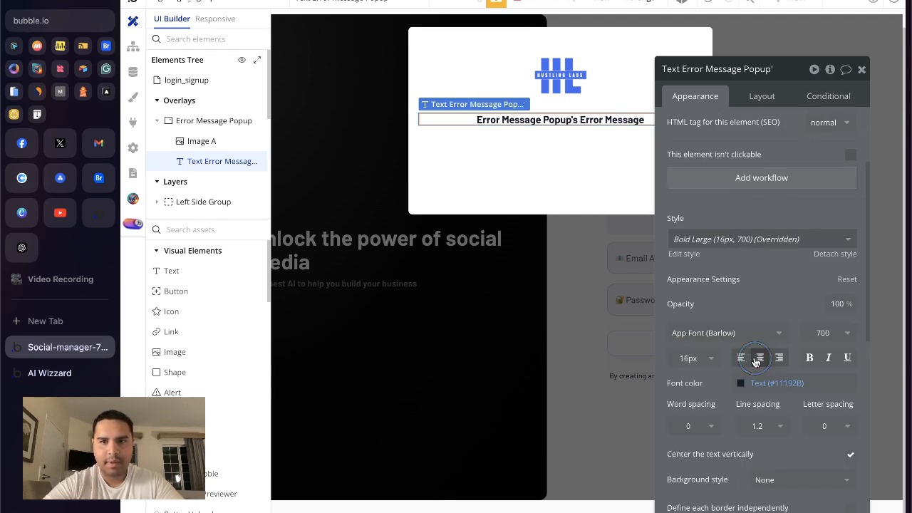
pyautogui.click(825, 359)
pyautogui.click(862, 70)
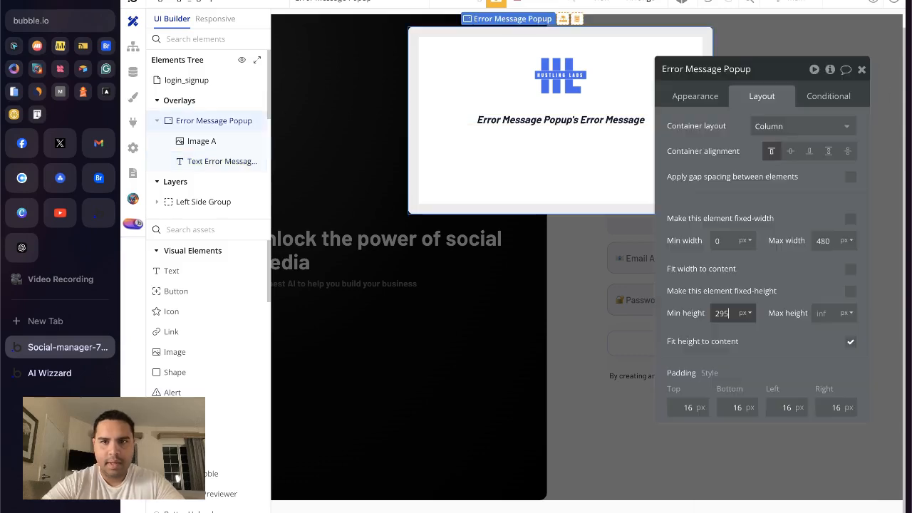
# Reduce the Error Message Popup's minimum height to 240 px.
pyautogui.press('Down')
pyautogui.press('Down')
pyautogui.press('Down')
pyautogui.press('Down')
pyautogui.press('Down')
pyautogui.press('Down')
pyautogui.press('Down')
pyautogui.press('Down')
pyautogui.press('Down')
pyautogui.press('Down')
pyautogui.press('Down')
pyautogui.press('Down')
pyautogui.press('Down')
pyautogui.press('Down')
pyautogui.press('Down')
pyautogui.press('Down')
pyautogui.press('Down')
pyautogui.press('Down')
pyautogui.press('Down')
pyautogui.press('Down')
pyautogui.press('Down')
pyautogui.press('Down')
pyautogui.press('Down')
pyautogui.press('Down')
pyautogui.press('Down')
pyautogui.press('Down')
pyautogui.press('Down')
pyautogui.press('Down')
pyautogui.press('Down')
pyautogui.press('Down')
pyautogui.press('Down')
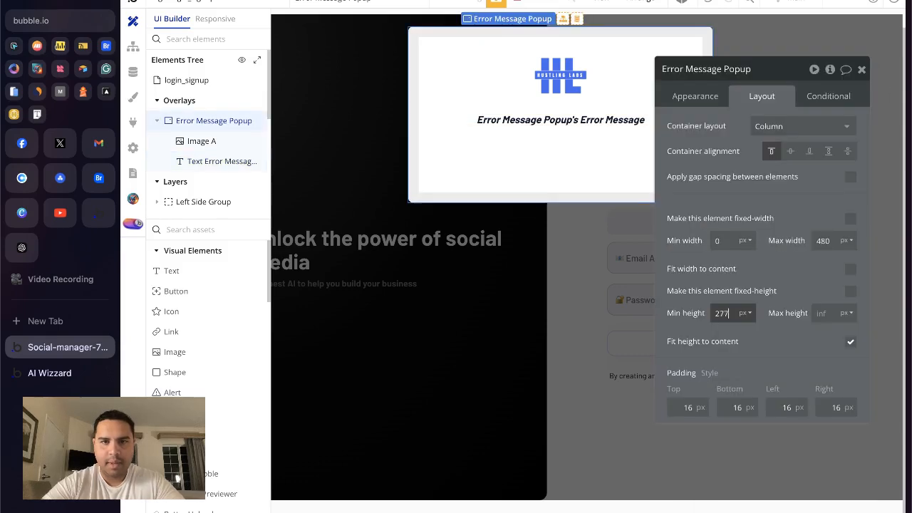
pyautogui.press('Down')
pyautogui.press('Down')
pyautogui.press('Down')
pyautogui.press('Down')
pyautogui.press('Down')
pyautogui.press('Down')
pyautogui.press('Down')
pyautogui.press('Down')
pyautogui.press('Down')
pyautogui.press('Down')
pyautogui.press('Down')
pyautogui.press('Down')
pyautogui.press('Down')
pyautogui.press('Down')
pyautogui.press('Down')
pyautogui.press('Down')
pyautogui.press('Down')
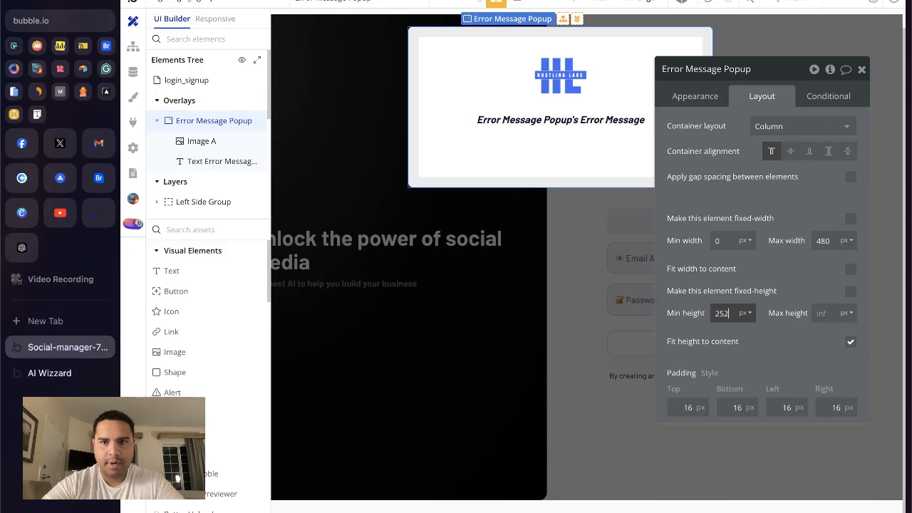
pyautogui.press('Down')
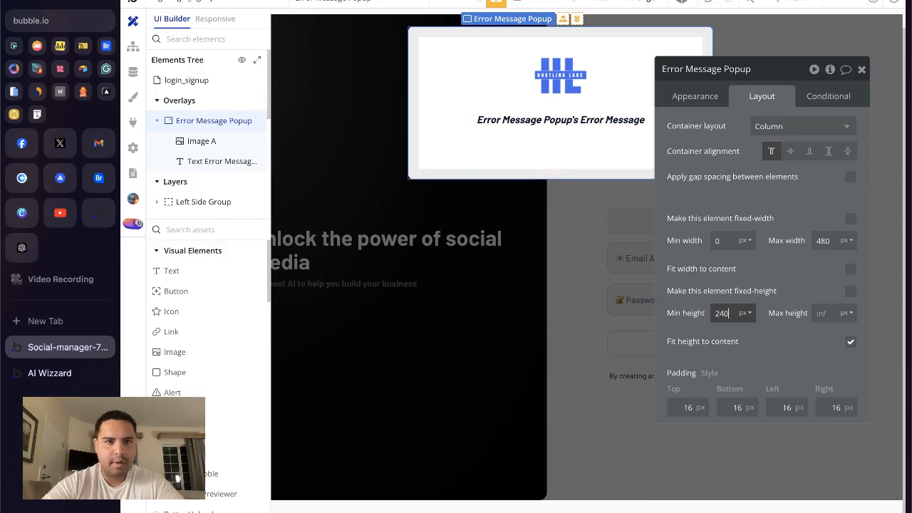
# Add a button below the error text in the Error Message Popup.
pyautogui.click(175, 291)
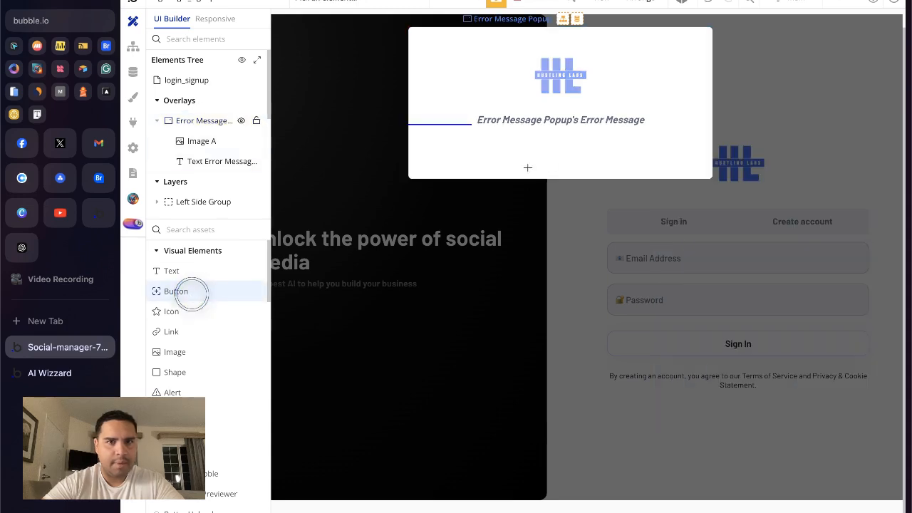
pyautogui.click(548, 162)
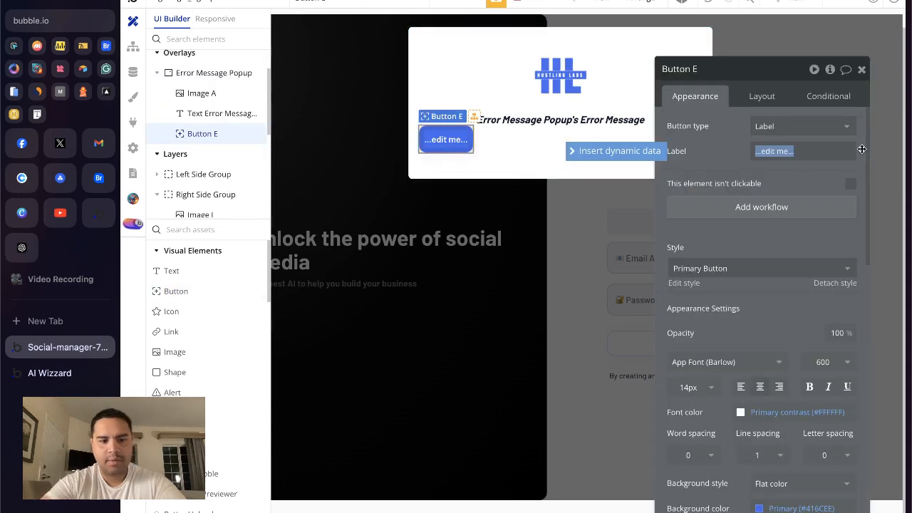
# Label the popup's new button "Close" and stretch it across the full width of the popup.
pyautogui.write('Close')
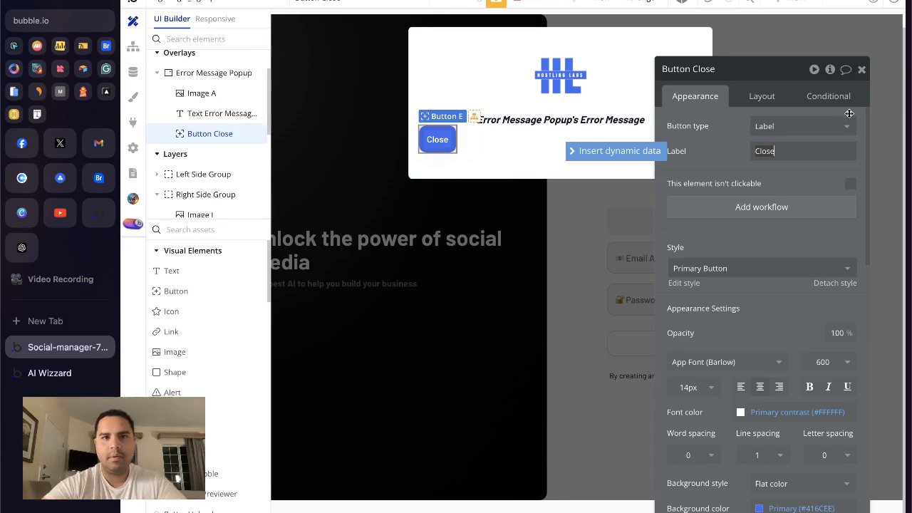
pyautogui.click(761, 98)
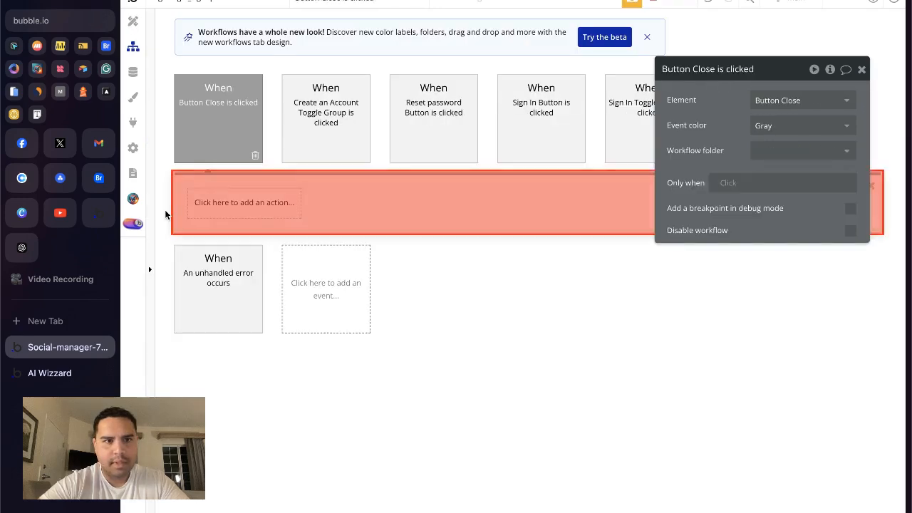
# Add a Hide action for the Error Message Popup to the Close button's click workflow and return to the page design.
pyautogui.click(239, 206)
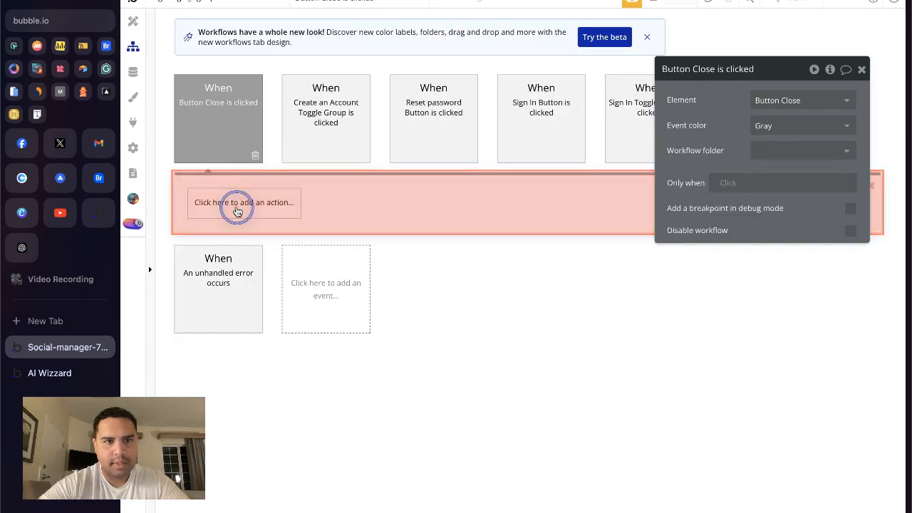
pyautogui.moveTo(283, 369)
pyautogui.click(390, 269)
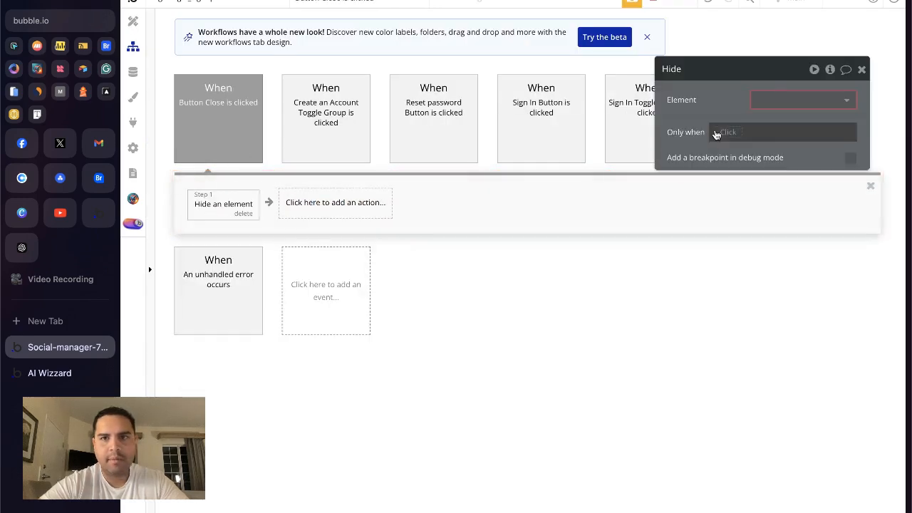
pyautogui.click(788, 97)
pyautogui.click(763, 121)
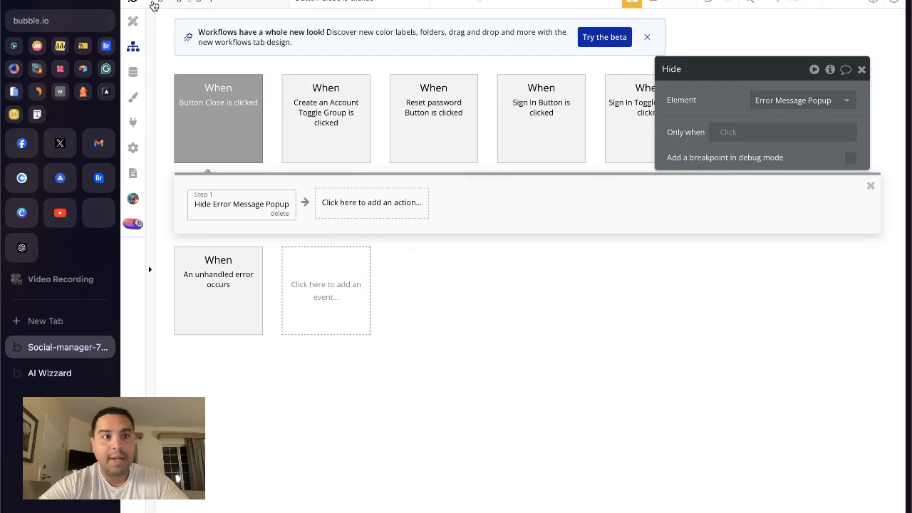
pyautogui.click(132, 22)
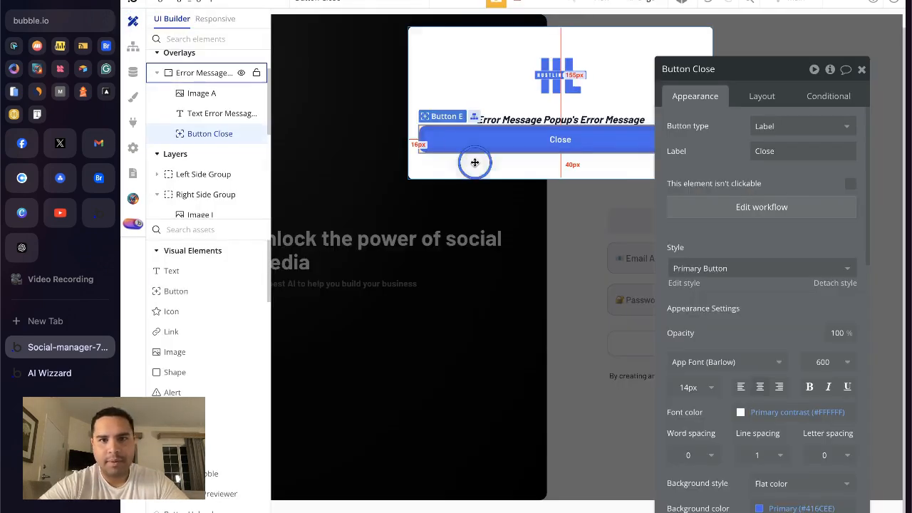
# Set the Error Message Popup's container alignment to space its elements evenly with space around them.
pyautogui.click(470, 164)
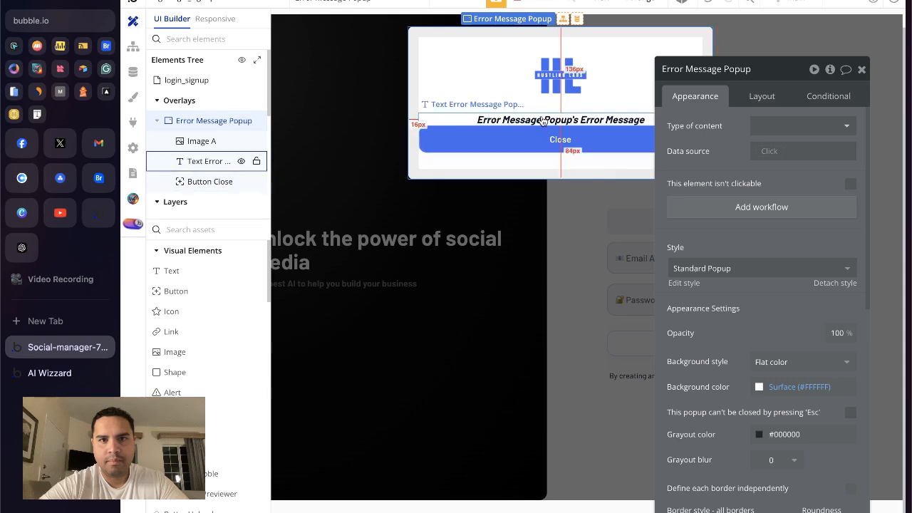
pyautogui.click(768, 99)
pyautogui.click(848, 151)
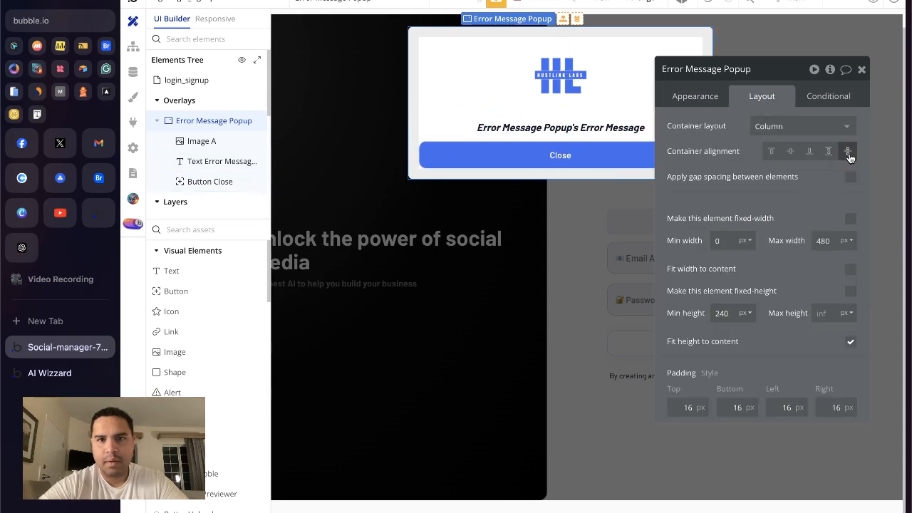
# Reduce the width of the logo image in the Error Message Popup to 96 px.
pyautogui.click(553, 130)
pyautogui.click(556, 91)
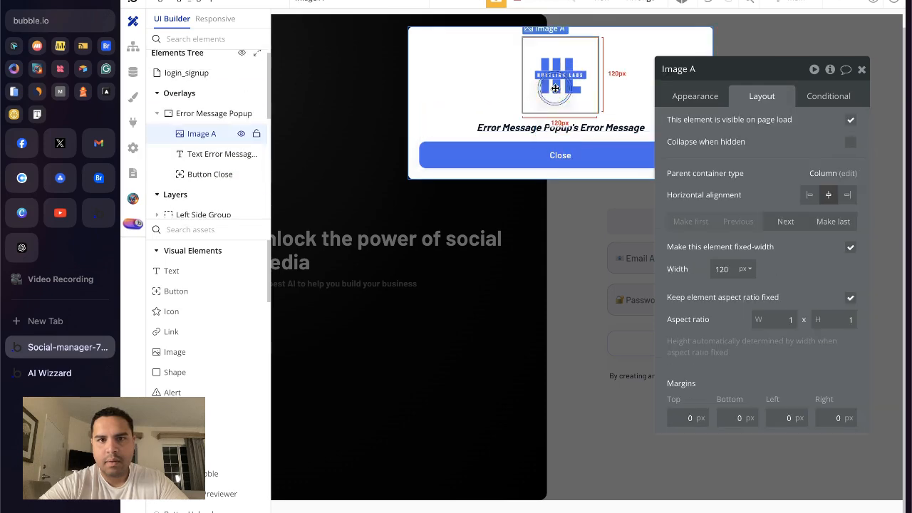
pyautogui.click(734, 269)
pyautogui.press('Down')
pyautogui.press('Down')
pyautogui.press('Down')
pyautogui.press('Down')
pyautogui.press('Down')
pyautogui.press('Down')
pyautogui.press('Down')
pyautogui.press('Down')
pyautogui.press('Down')
pyautogui.press('Down')
pyautogui.press('Down')
pyautogui.press('Down')
pyautogui.press('Down')
pyautogui.press('Down')
pyautogui.press('Down')
pyautogui.press('Down')
pyautogui.press('Down')
pyautogui.press('Down')
pyautogui.press('Down')
pyautogui.press('Down')
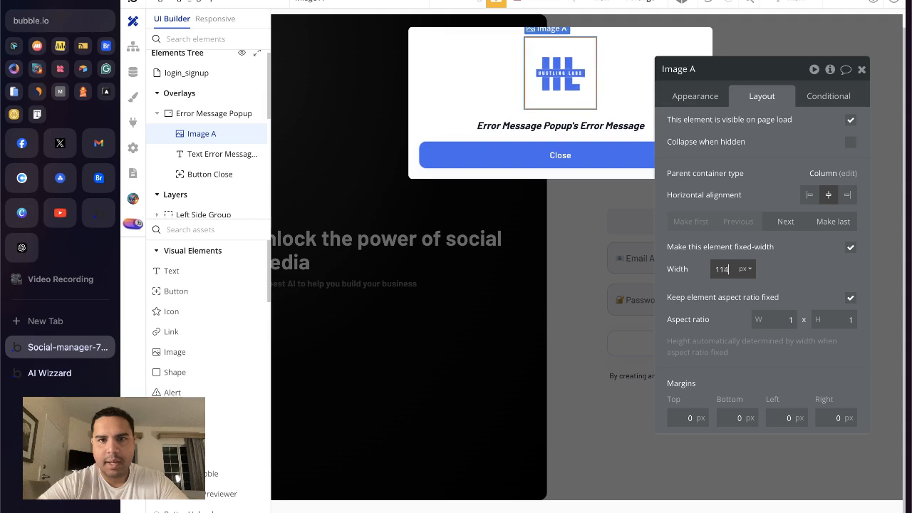
pyautogui.press('Down')
pyautogui.press('Down')
pyautogui.press('Down')
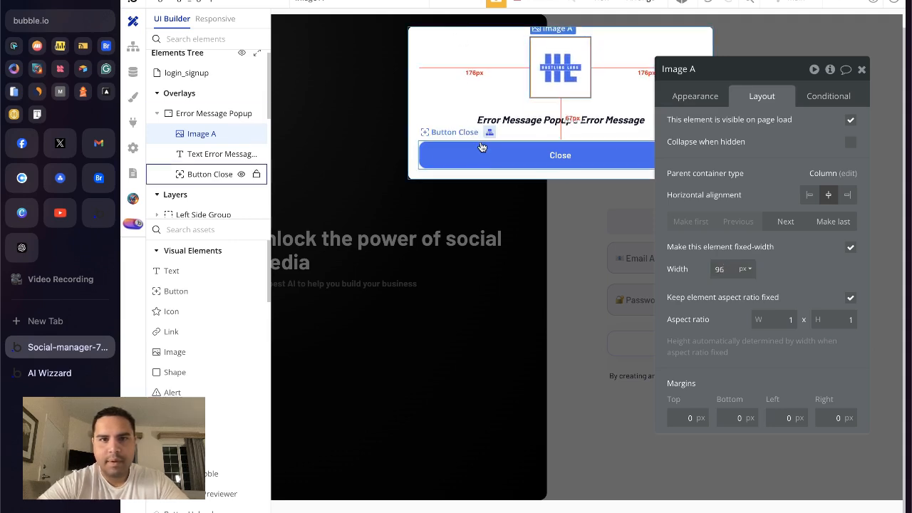
pyautogui.click(417, 107)
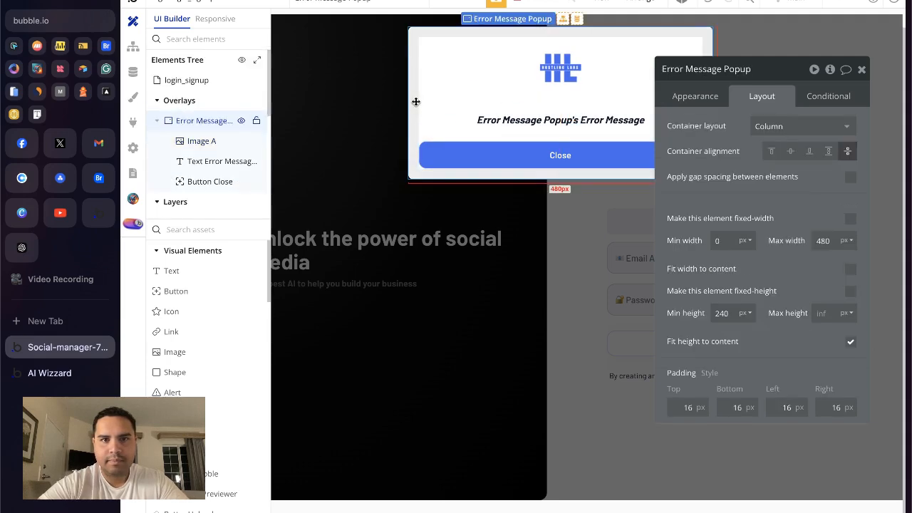
pyautogui.click(862, 72)
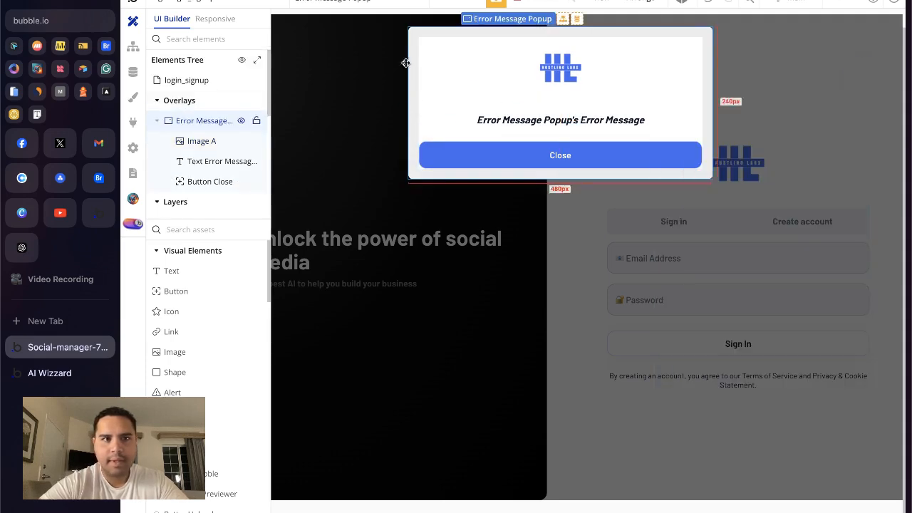
# Switch to the AI Wizzard preview page, refresh it to the latest version, and decline saving the password.
pyautogui.click(316, 191)
pyautogui.click(32, 373)
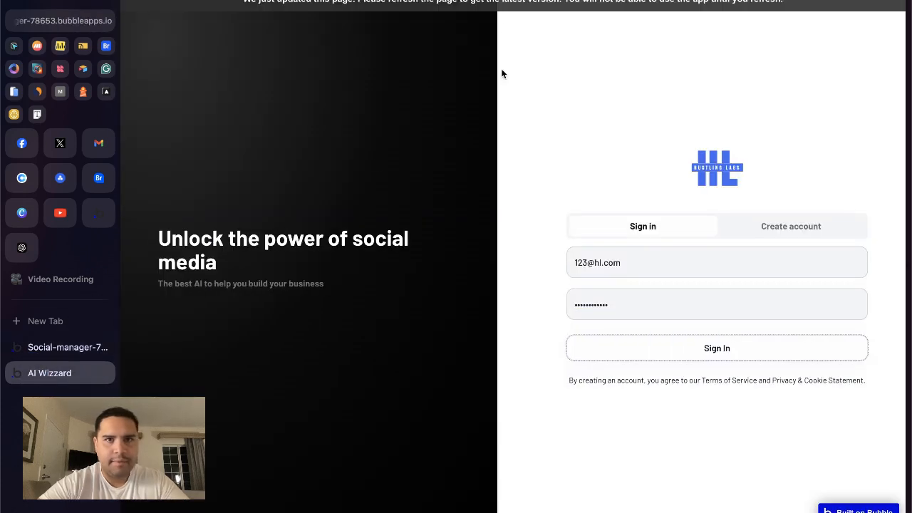
pyautogui.click(504, 3)
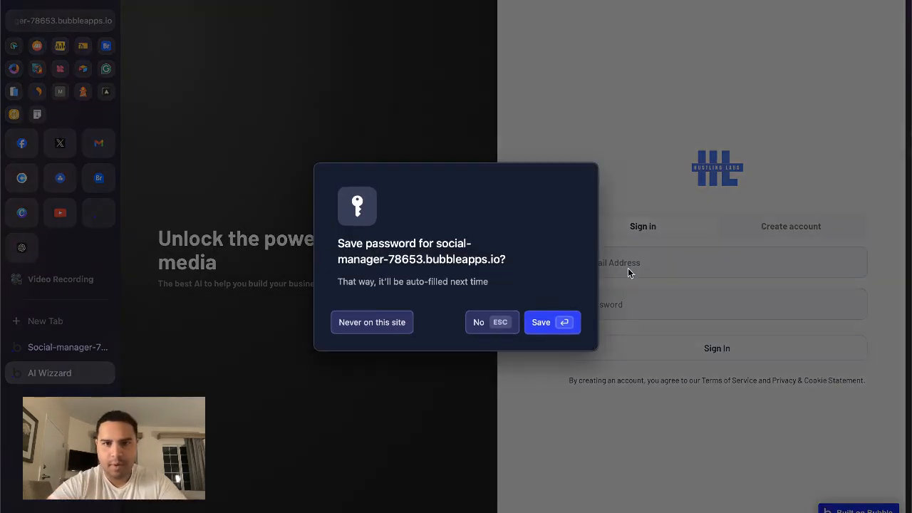
pyautogui.click(480, 322)
# Fill in the sign-in form with the test e-mail address and an account password.
pyautogui.click(660, 261)
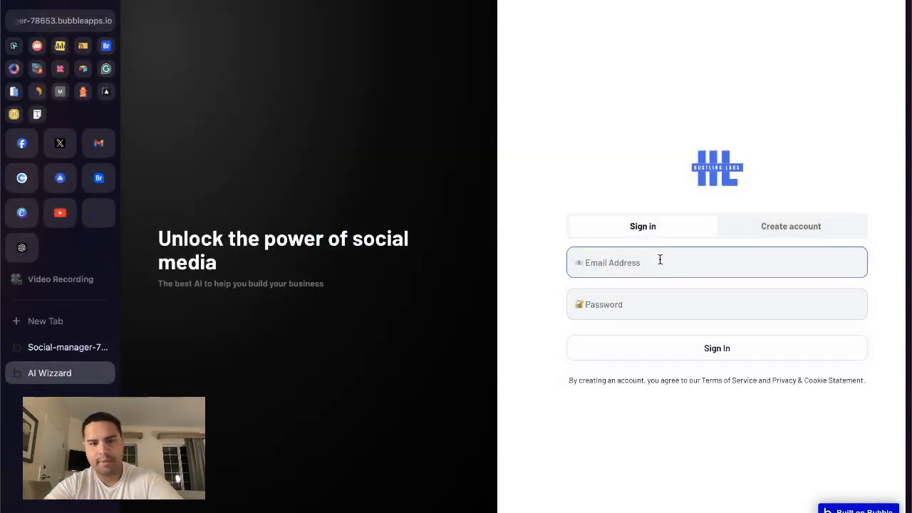
pyautogui.hotkey('ctrl', 'v')
pyautogui.click(644, 305)
pyautogui.write('••••••••••')
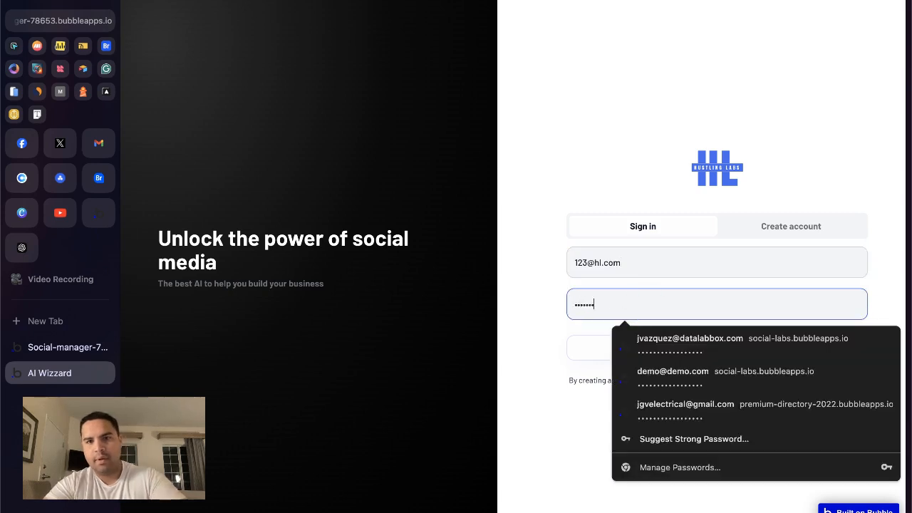
pyautogui.click(504, 303)
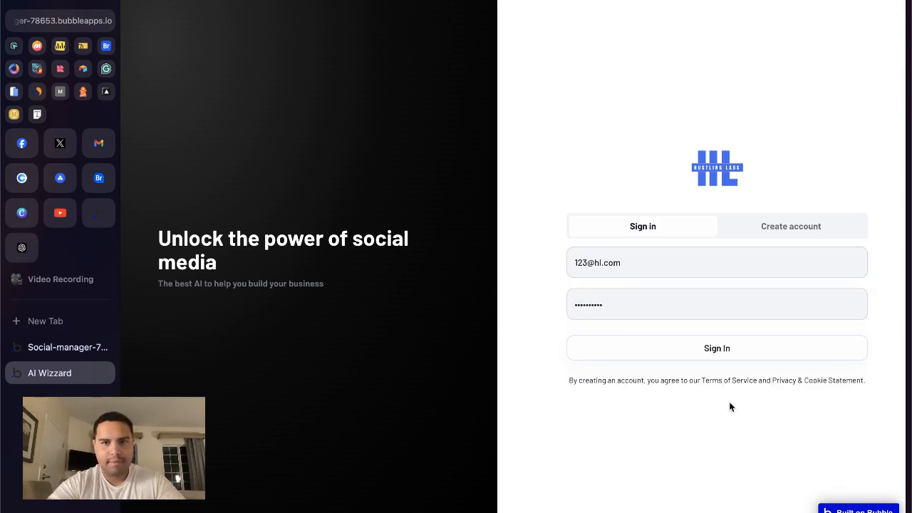
# Submit the sign-in form to test the custom error popup, and dismiss the popup with its Close button.
pyautogui.click(719, 347)
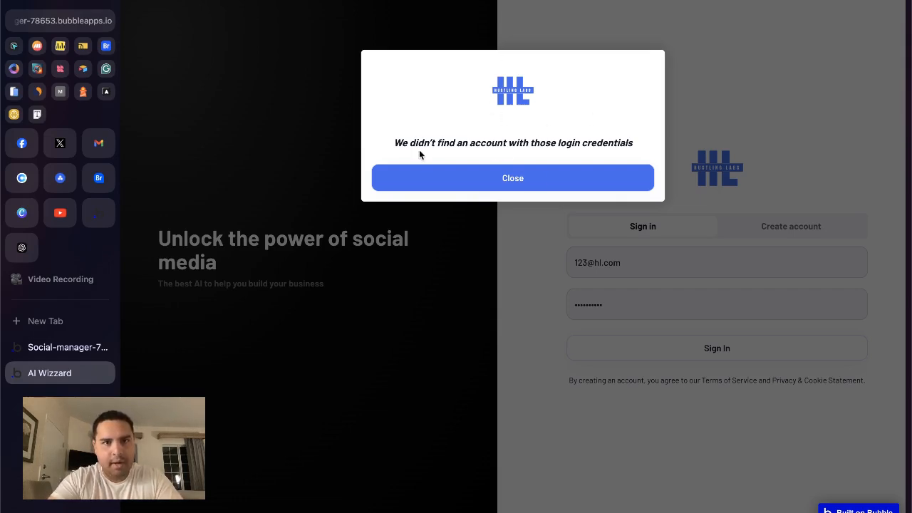
pyautogui.tripleClick(397, 142)
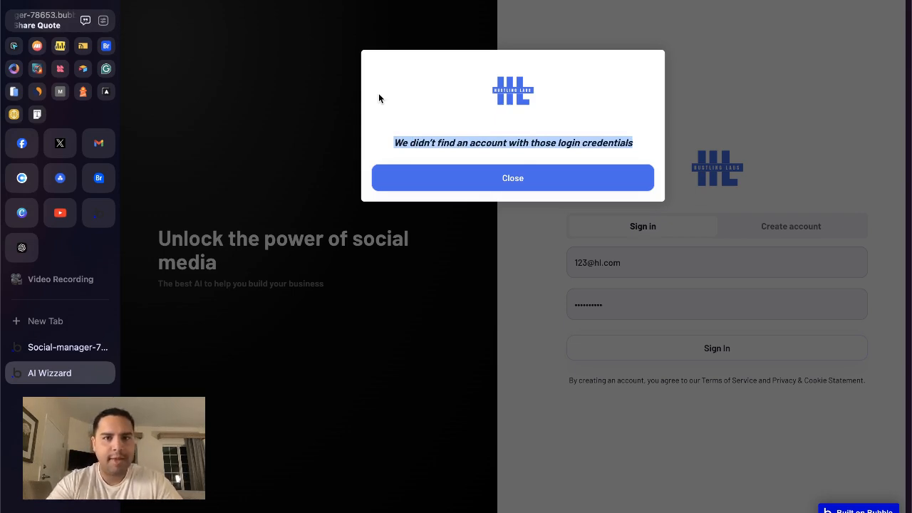
pyautogui.click(507, 187)
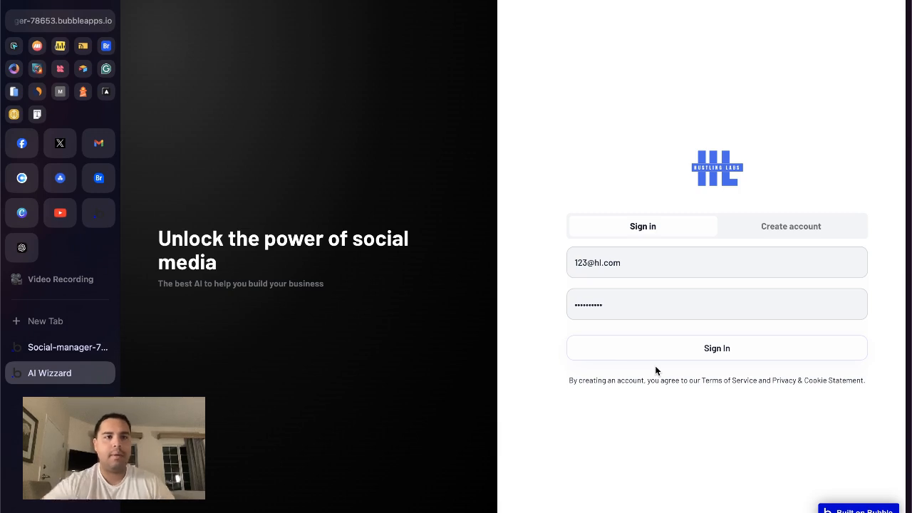
# Return to the Bubble editor and convert the Error Message Popup into a reusable element named "Error Message".
pyautogui.click(60, 349)
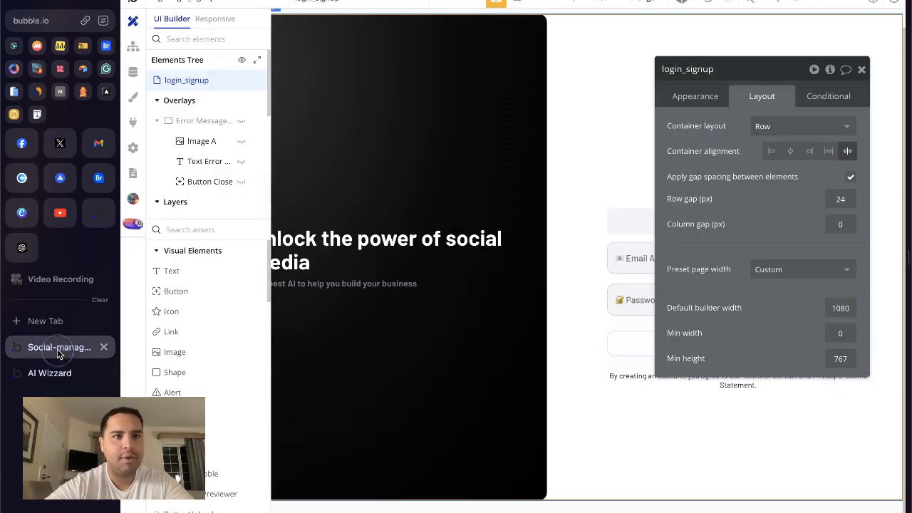
pyautogui.click(238, 121)
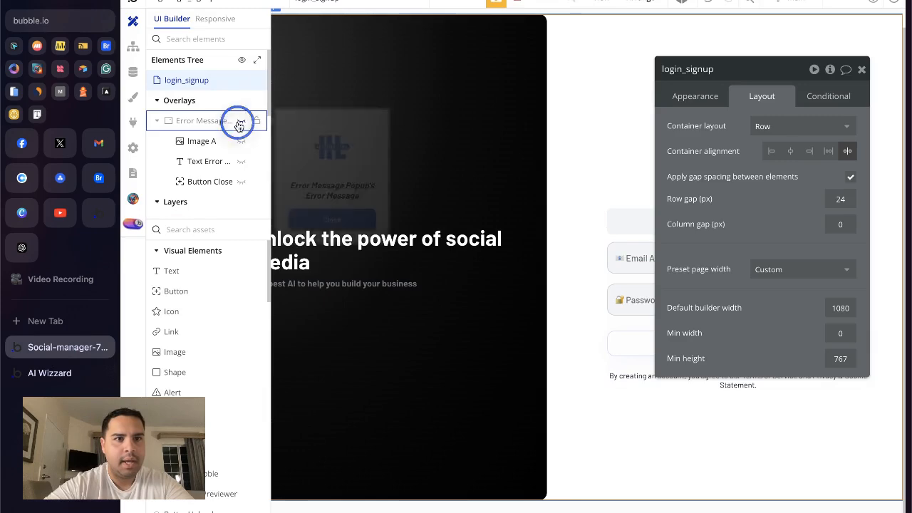
pyautogui.click(416, 80)
pyautogui.rightClick(416, 79)
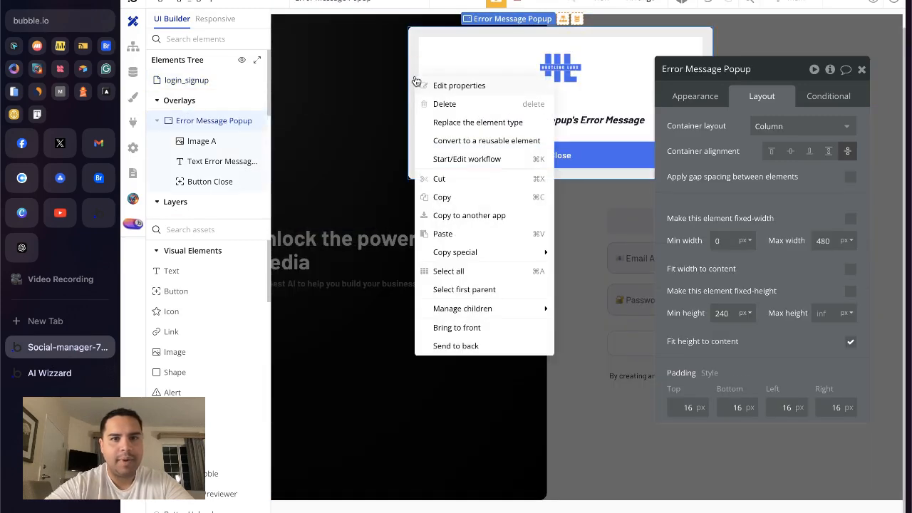
pyautogui.click(489, 140)
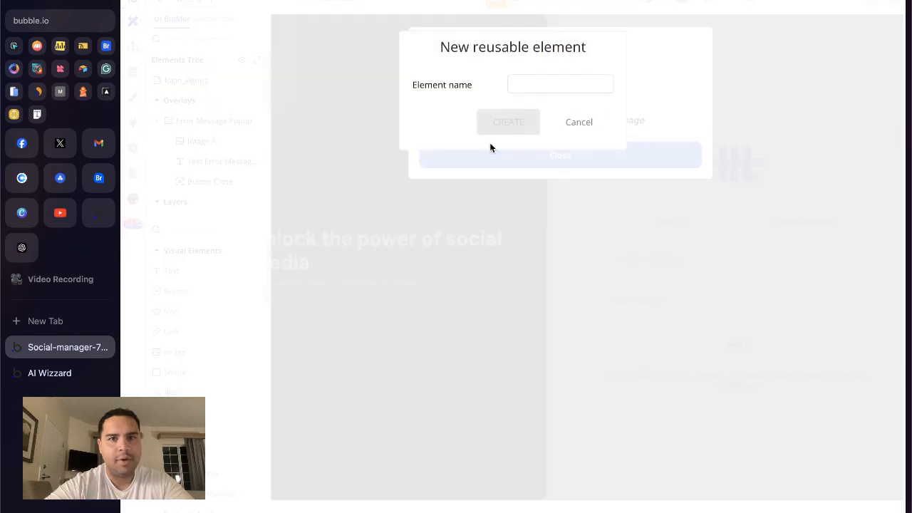
pyautogui.click(548, 84)
pyautogui.write('Error ')
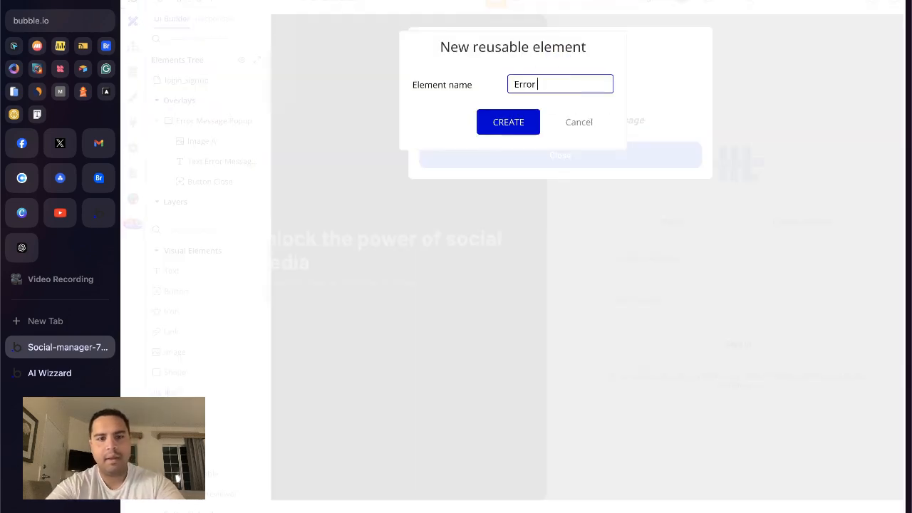
pyautogui.write('Message')
pyautogui.click(507, 125)
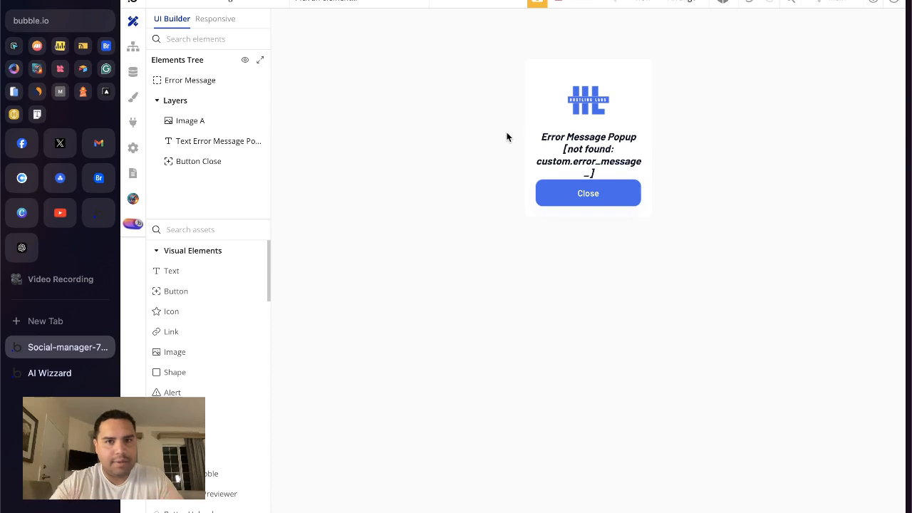
# Check the custom states of the reusable Error Message element in its element inspector.
pyautogui.click(506, 134)
pyautogui.click(831, 70)
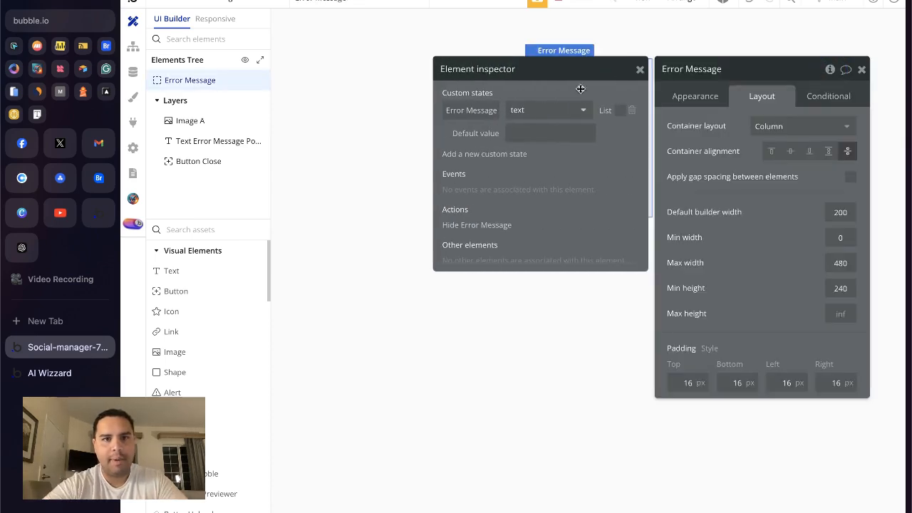
pyautogui.click(862, 69)
# Replace the text element's broken dynamic expression with the reusable Error Message element's Error Message state.
pyautogui.click(214, 140)
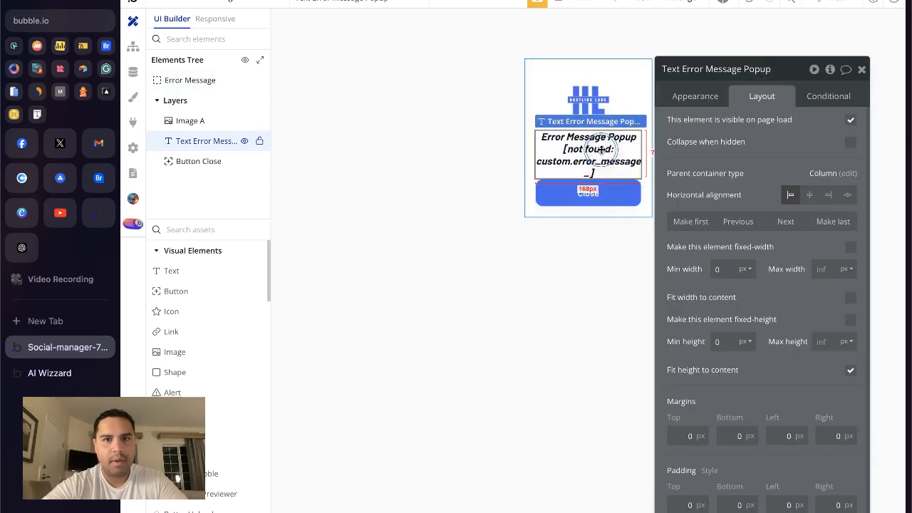
pyautogui.click(687, 96)
pyautogui.click(766, 128)
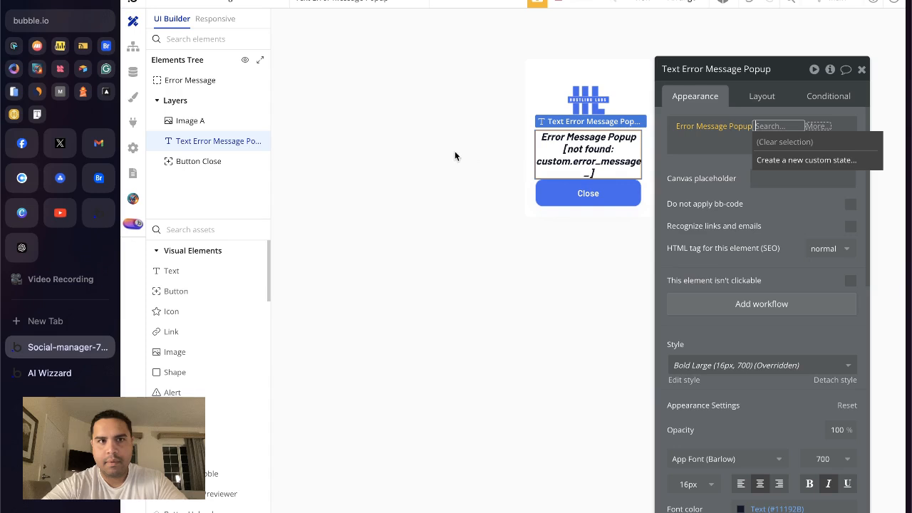
pyautogui.click(712, 128)
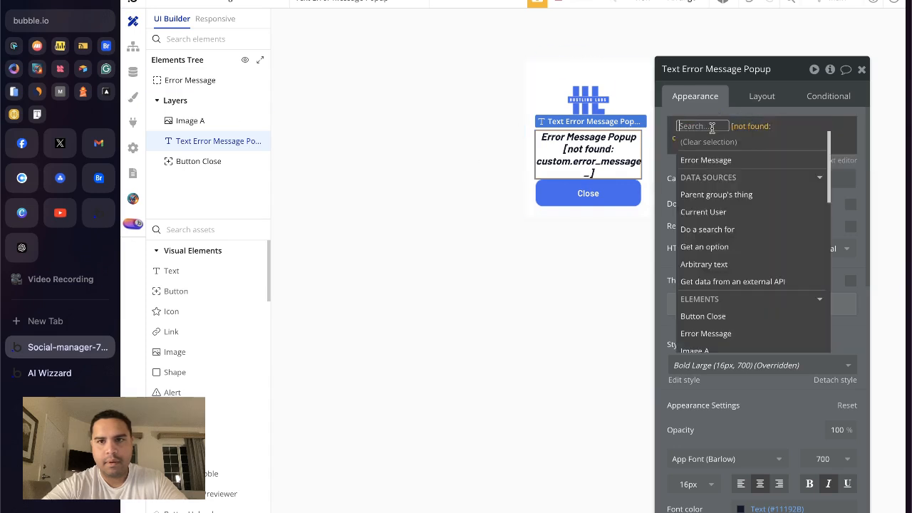
pyautogui.click(715, 161)
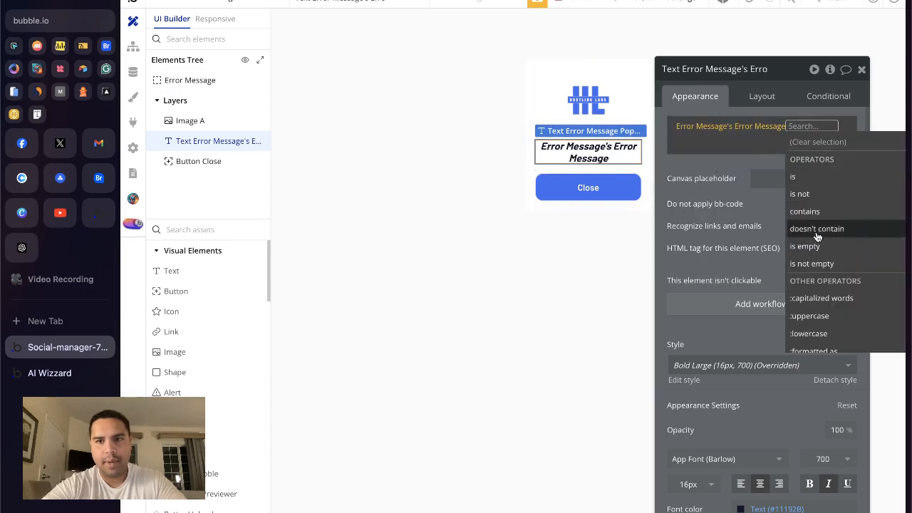
pyautogui.click(707, 178)
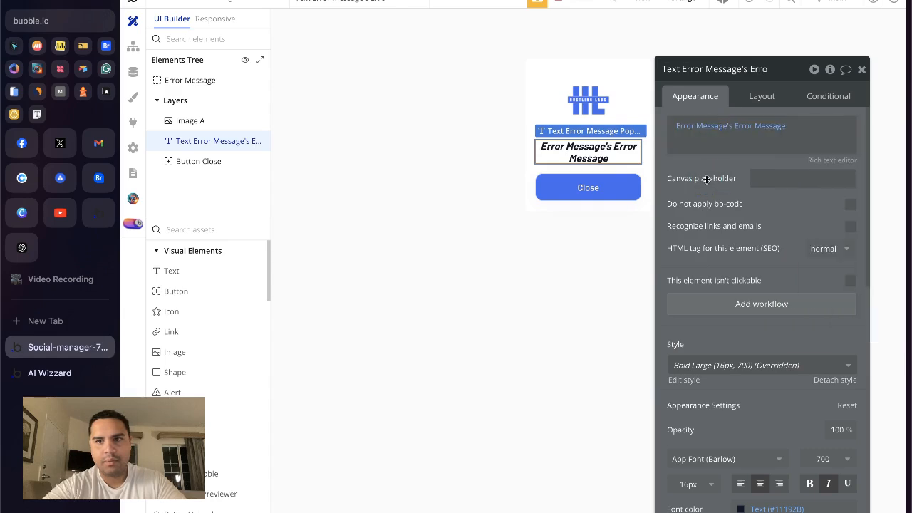
pyautogui.click(862, 71)
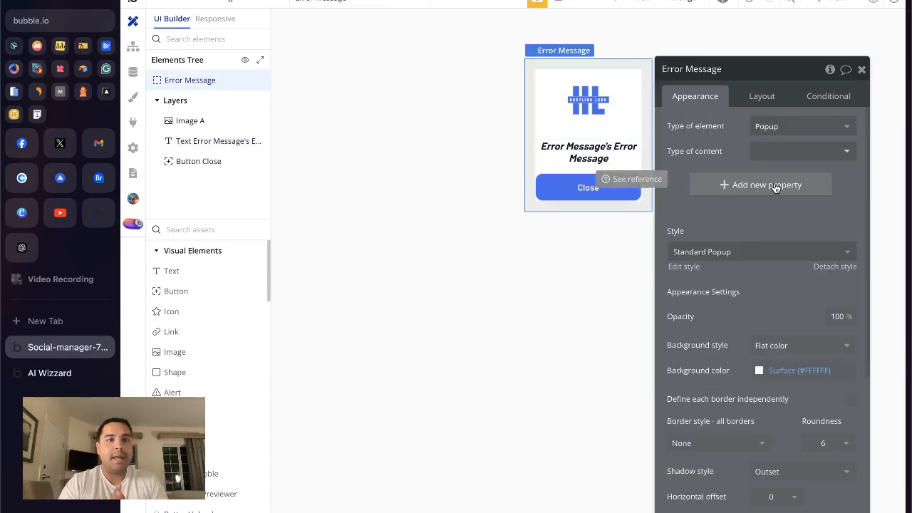